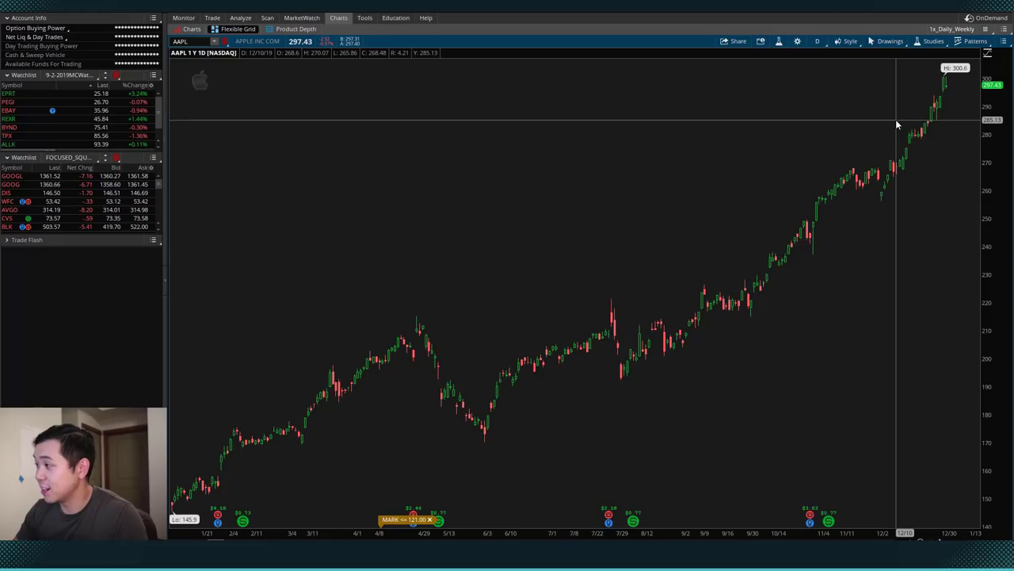
Step: Find the TTM_Squeeze study by searching "ttm", add it to the AAPL chart as a lower study and apply it
click(932, 42)
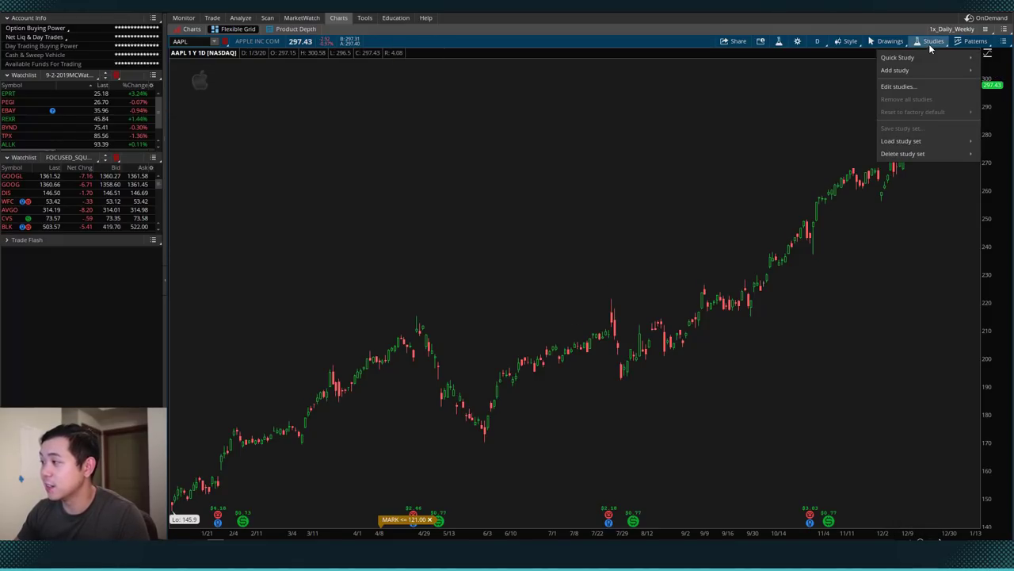
click(904, 87)
drag(540, 160, 541, 131)
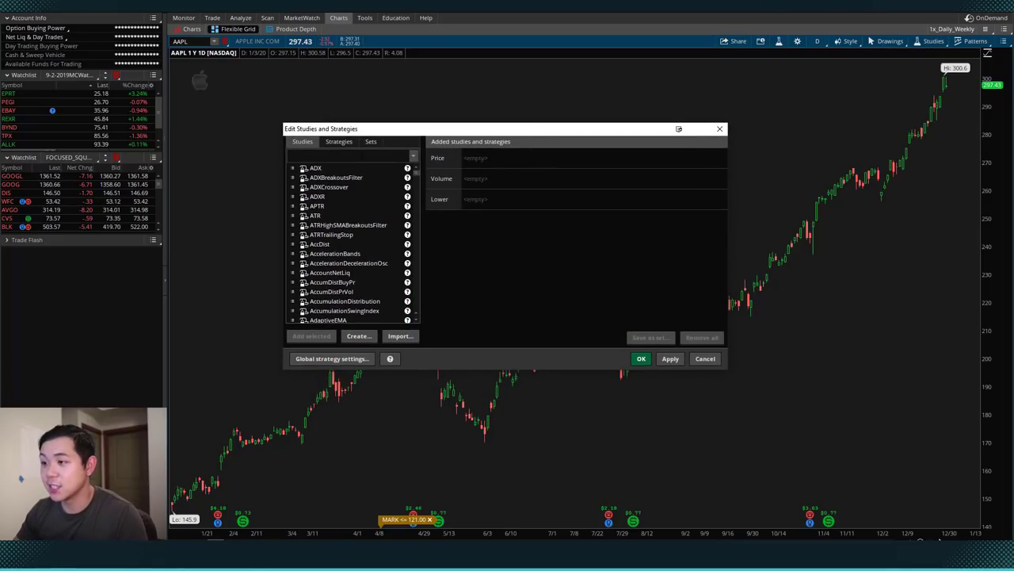
text(ttm)
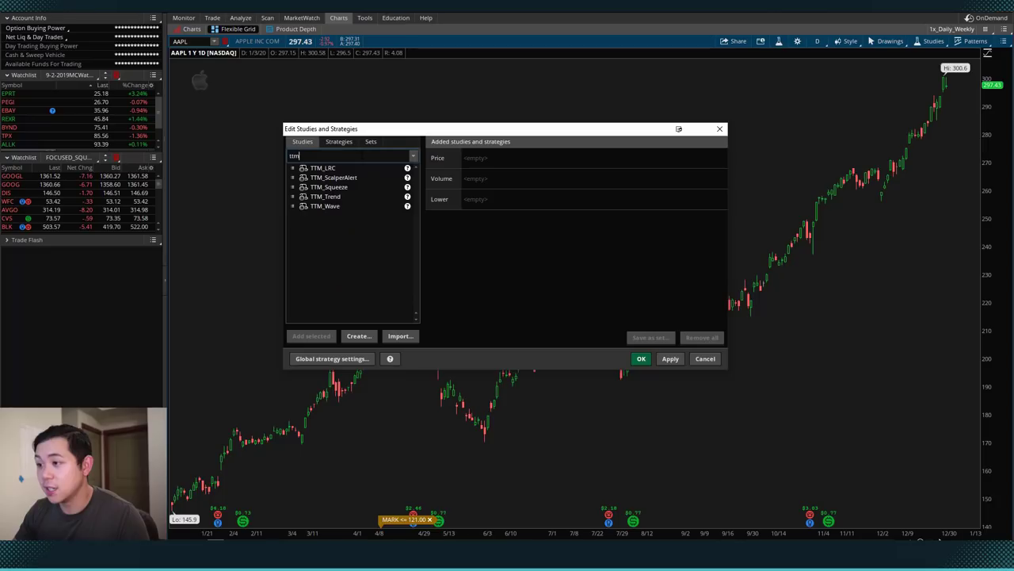
click(346, 188)
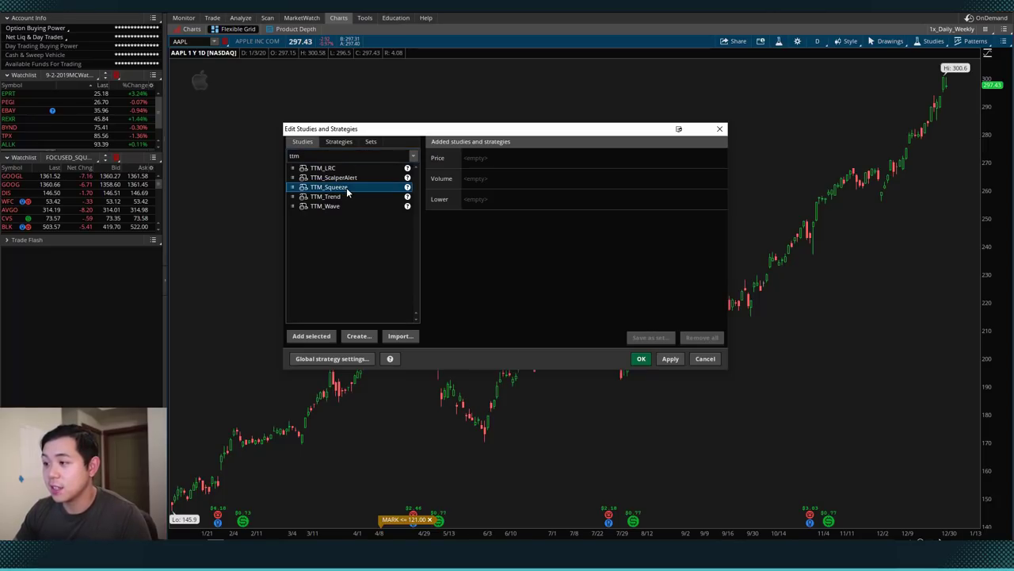
double_click(346, 189)
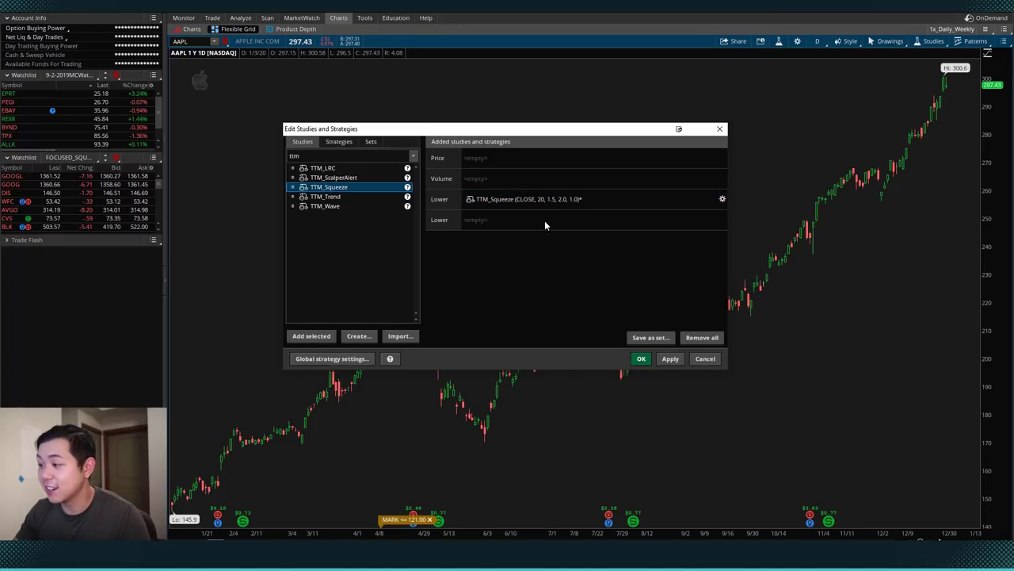
click(675, 360)
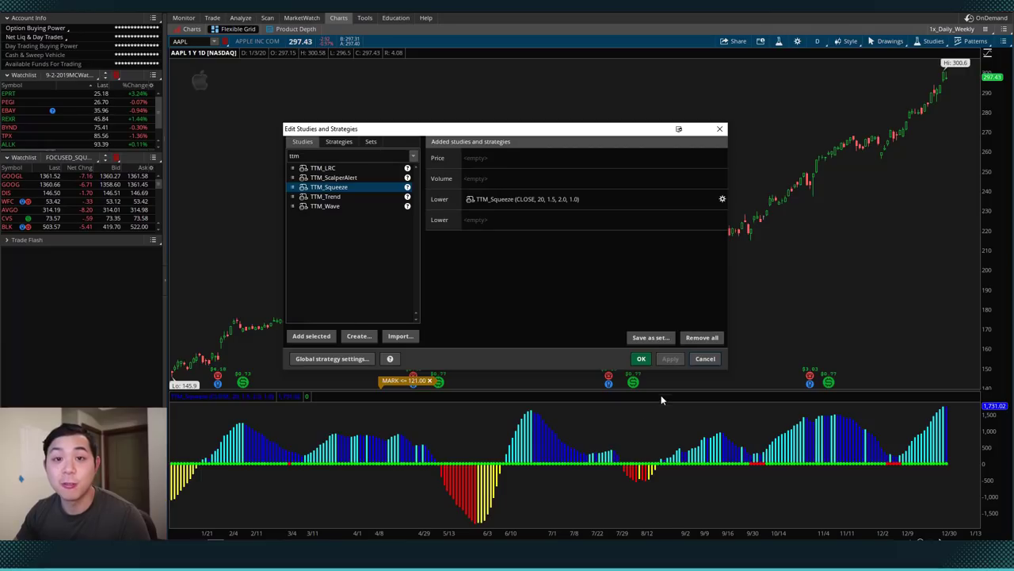
click(641, 358)
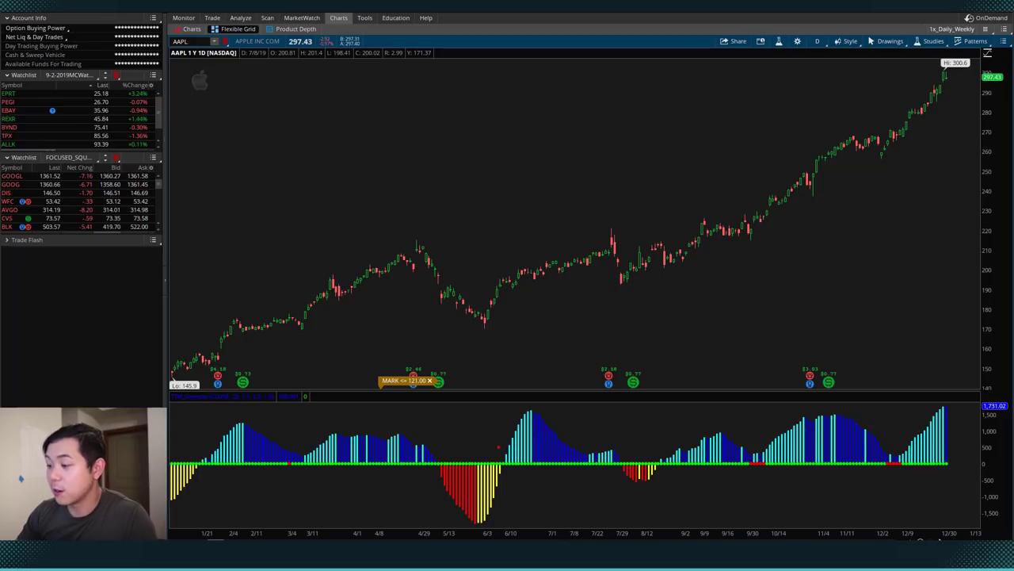
Step: Annotate the squeeze histogram with arrows along the June rise and May fall, and boxes around the zero-line dots near 7/1 and 9/30
drag(498, 453, 509, 427)
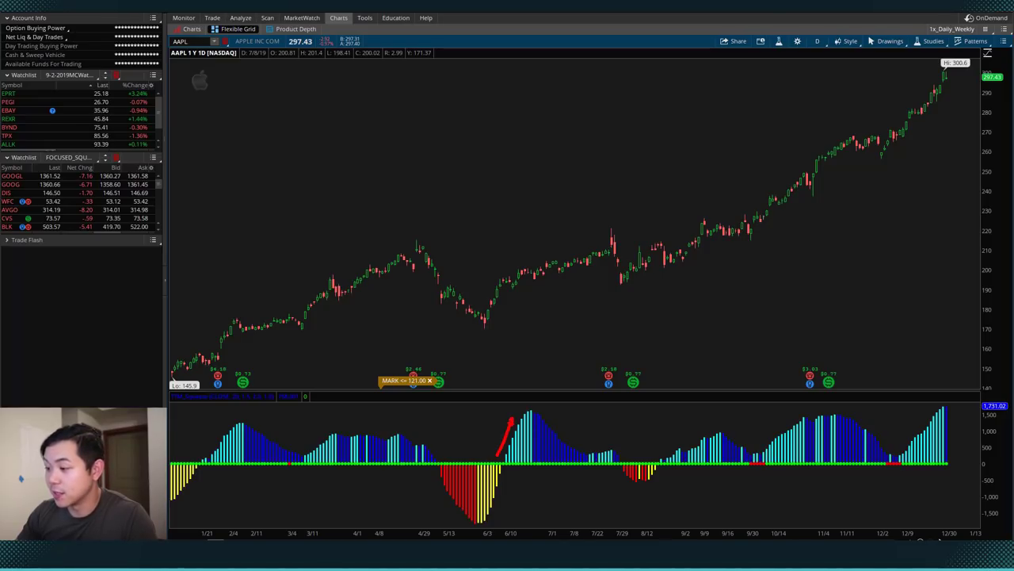
drag(429, 476, 450, 515)
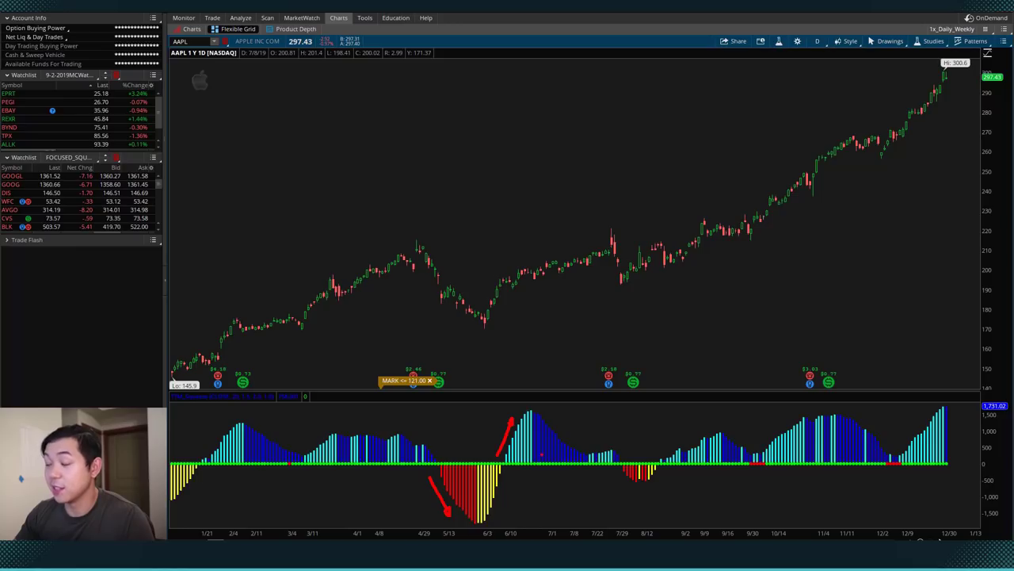
mouse_move(537, 455)
mouse_down()
mouse_move(536, 474)
mouse_move(566, 474)
mouse_move(572, 458)
mouse_move(539, 454)
mouse_up()
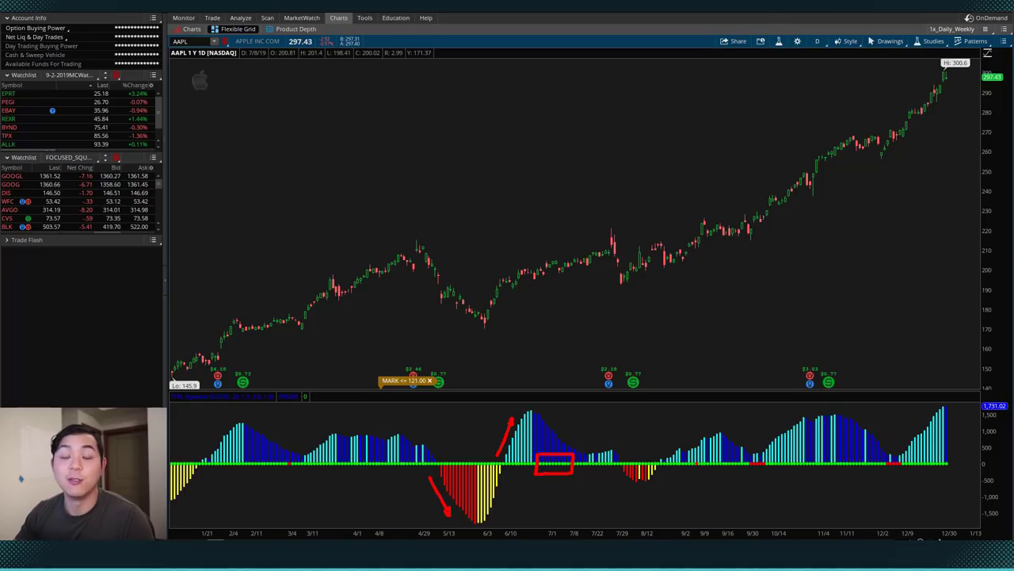
mouse_move(741, 453)
mouse_down()
mouse_move(745, 474)
mouse_move(778, 473)
mouse_move(767, 451)
mouse_move(743, 453)
mouse_up()
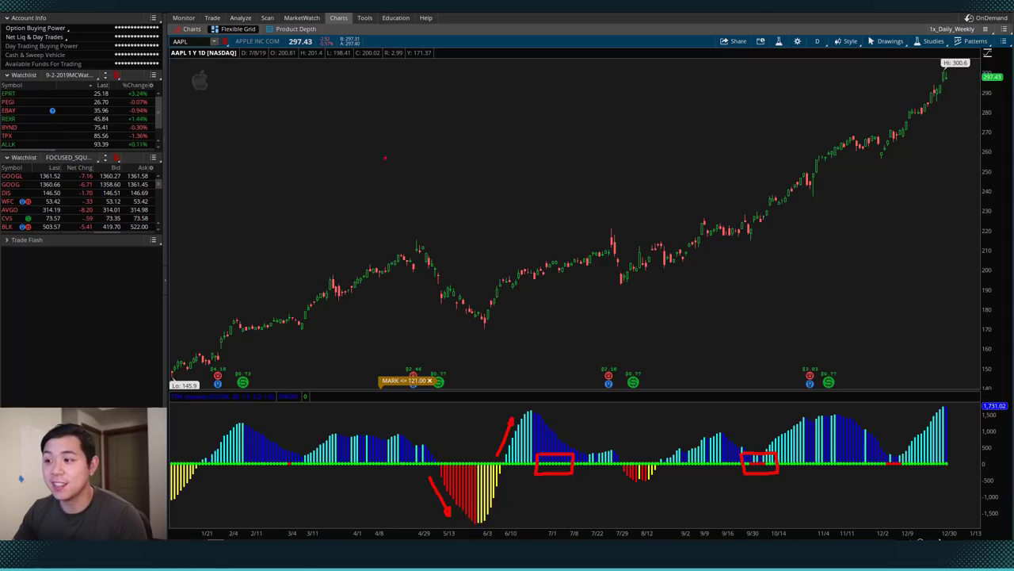
Step: Sketch a curved arrow with its trough boxed in yellow and a flat arrow branching up and down, and erase all annotations
mouse_move(293, 162)
mouse_down()
mouse_move(339, 188)
mouse_move(412, 137)
mouse_move(426, 95)
mouse_move(417, 107)
mouse_up()
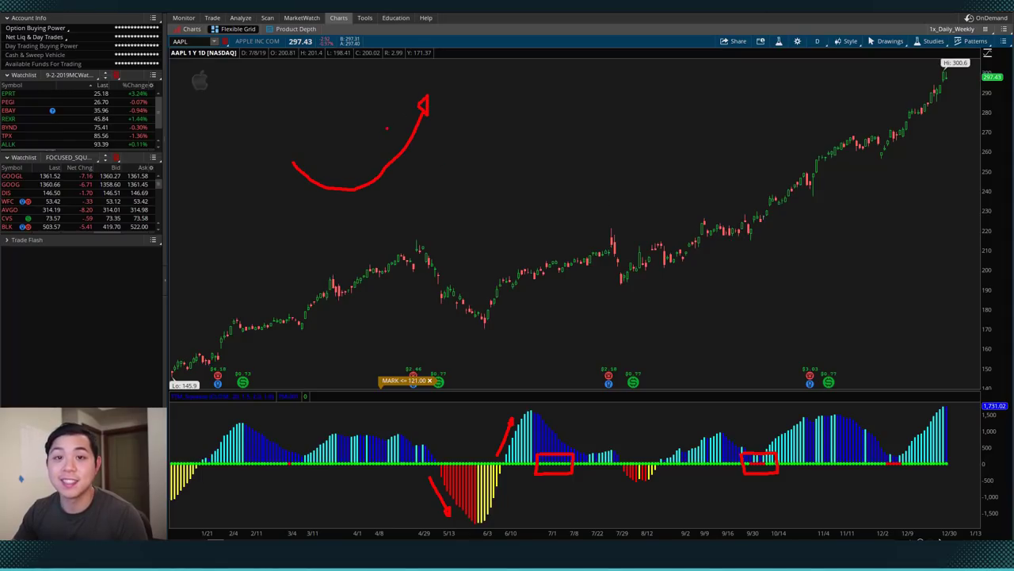
mouse_move(326, 180)
mouse_down()
mouse_move(326, 199)
mouse_move(359, 177)
mouse_move(332, 177)
mouse_up()
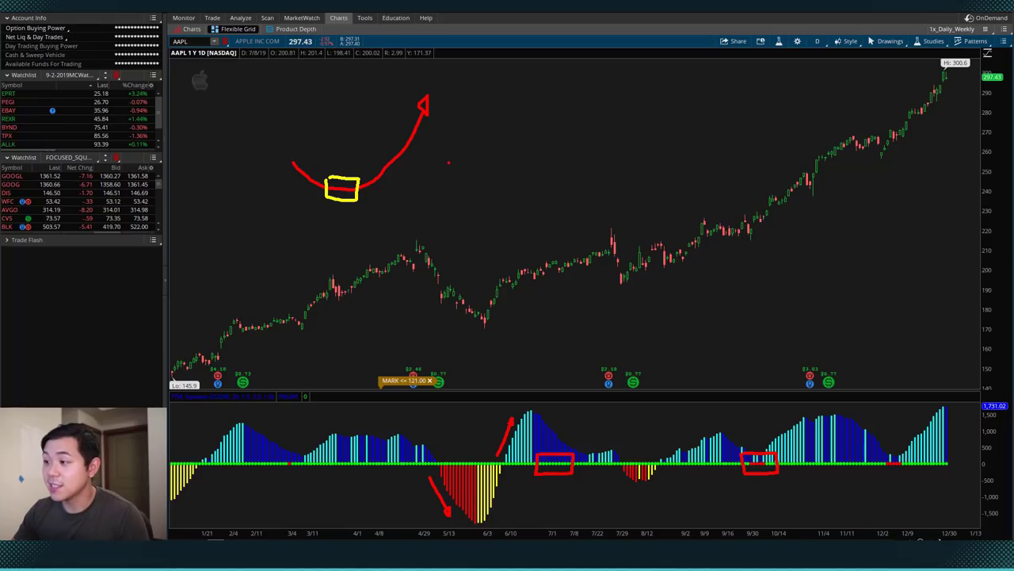
mouse_move(444, 162)
mouse_down()
mouse_move(514, 158)
mouse_move(506, 165)
mouse_up()
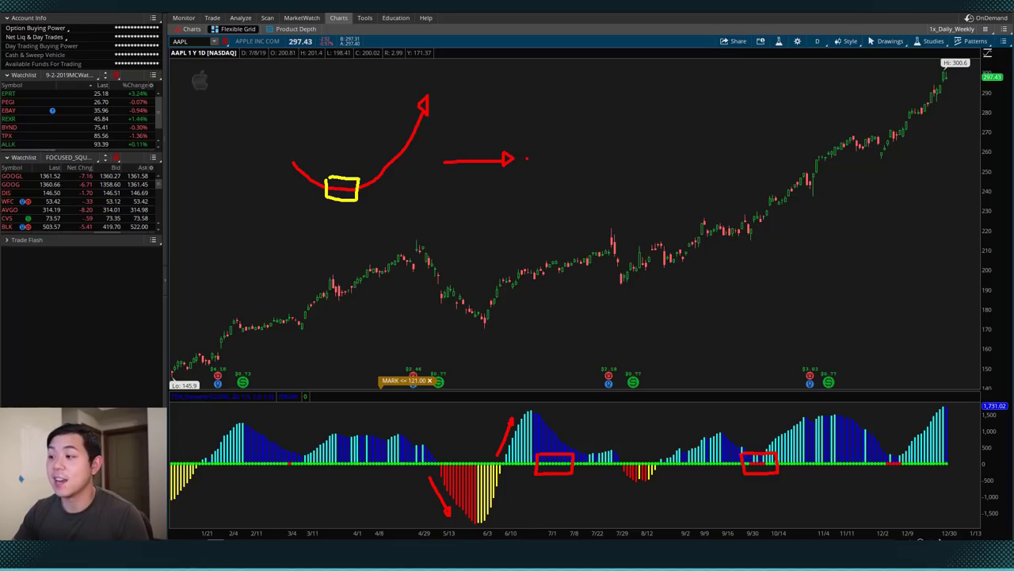
mouse_move(525, 157)
mouse_down()
mouse_move(567, 96)
mouse_move(571, 109)
mouse_move(536, 178)
mouse_move(566, 220)
mouse_up()
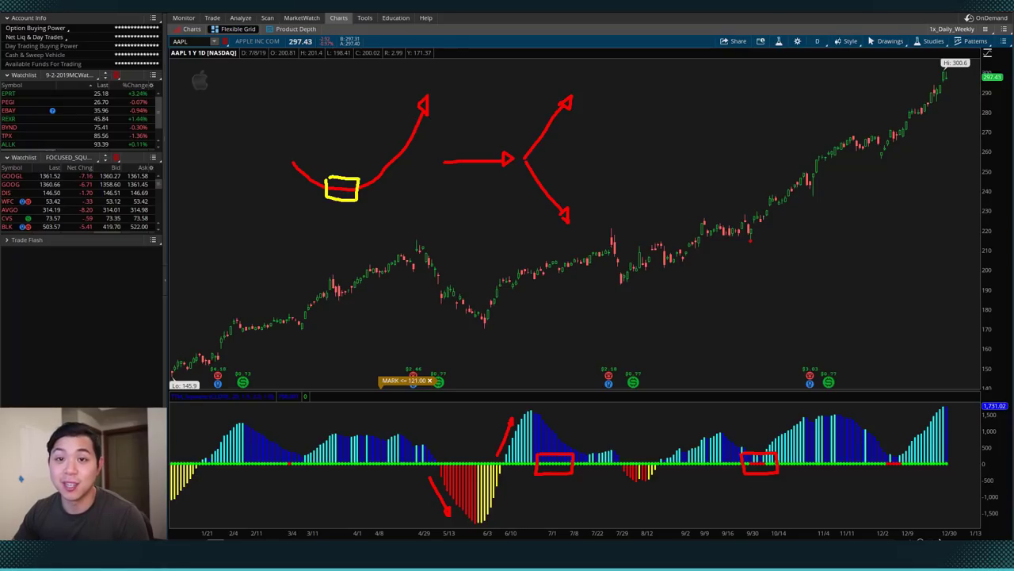
key(e)
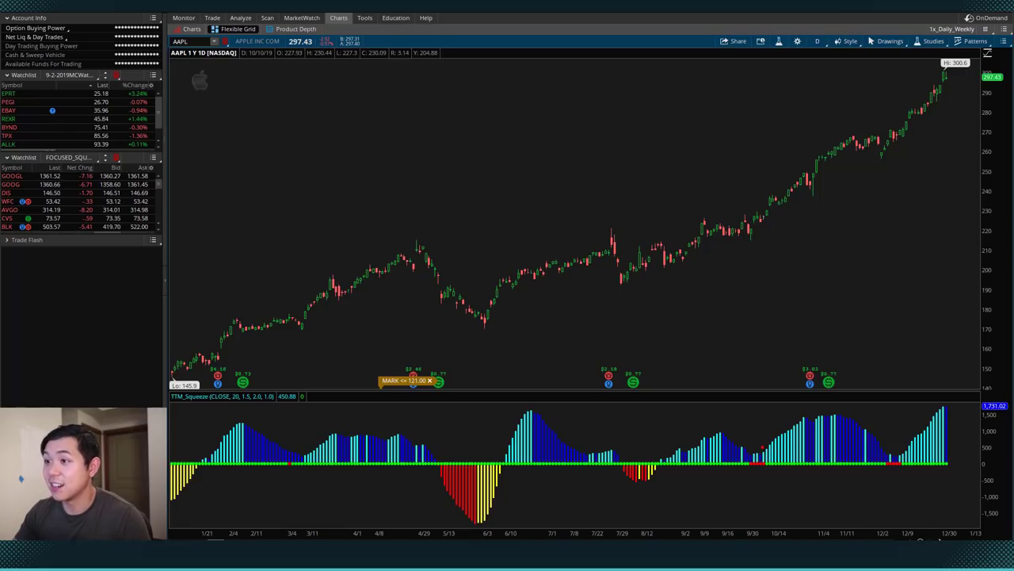
Step: Box the red squeeze dots near 9/30 and 12/2, underline the matching flat price ranges and draw arrows along the rallies following them
mouse_move(770, 445)
mouse_down()
mouse_move(745, 447)
mouse_move(743, 468)
mouse_move(773, 470)
mouse_move(775, 444)
mouse_move(757, 445)
mouse_up()
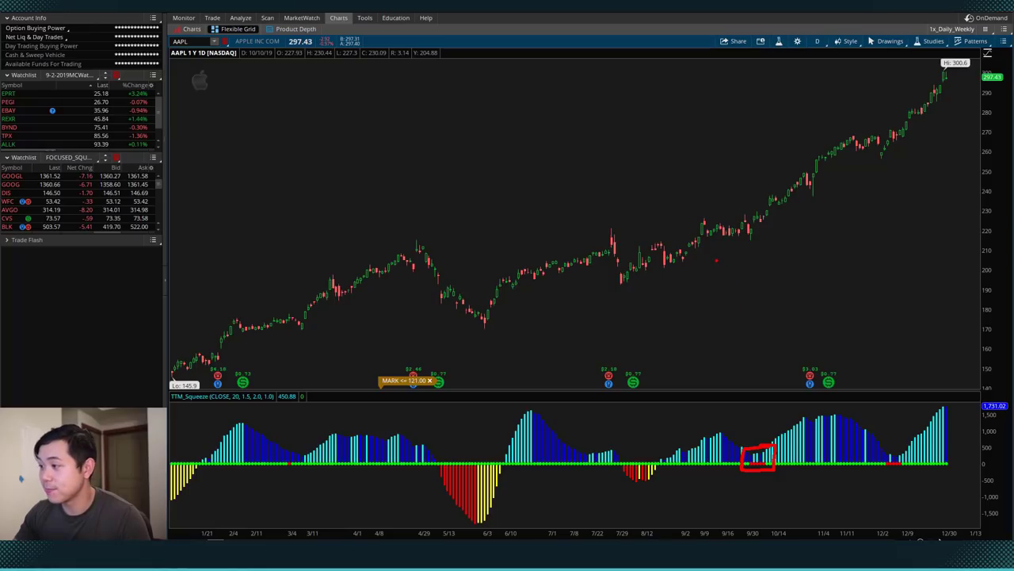
drag(706, 242, 740, 243)
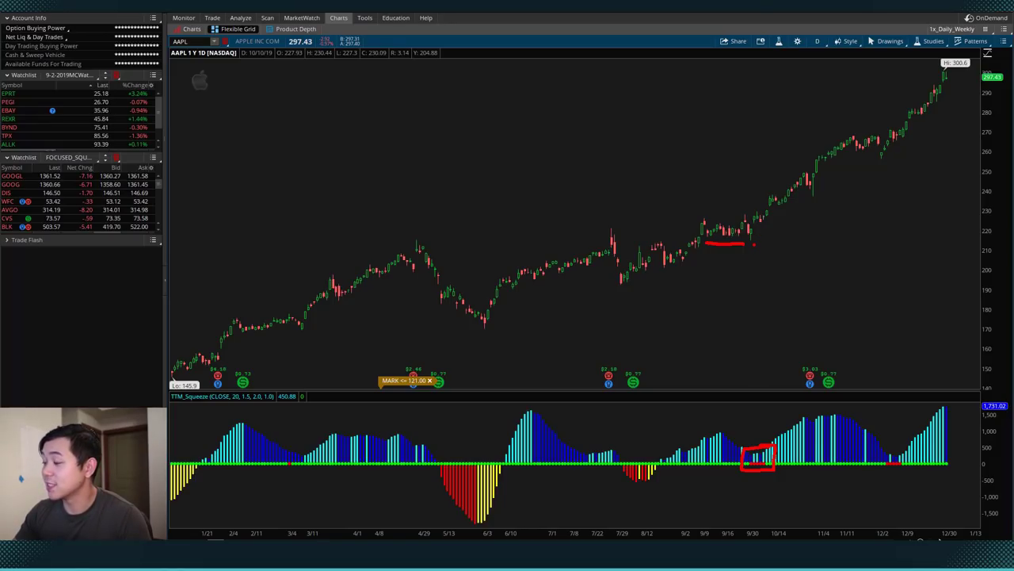
drag(759, 241, 797, 200)
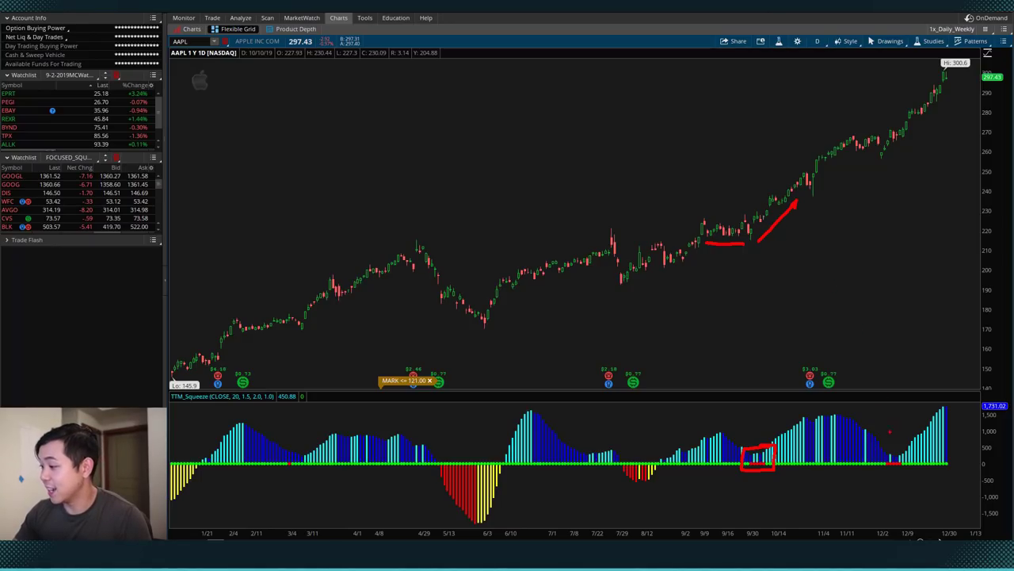
mouse_move(899, 449)
mouse_down()
mouse_move(886, 447)
mouse_move(880, 468)
mouse_move(913, 472)
mouse_move(904, 450)
mouse_up()
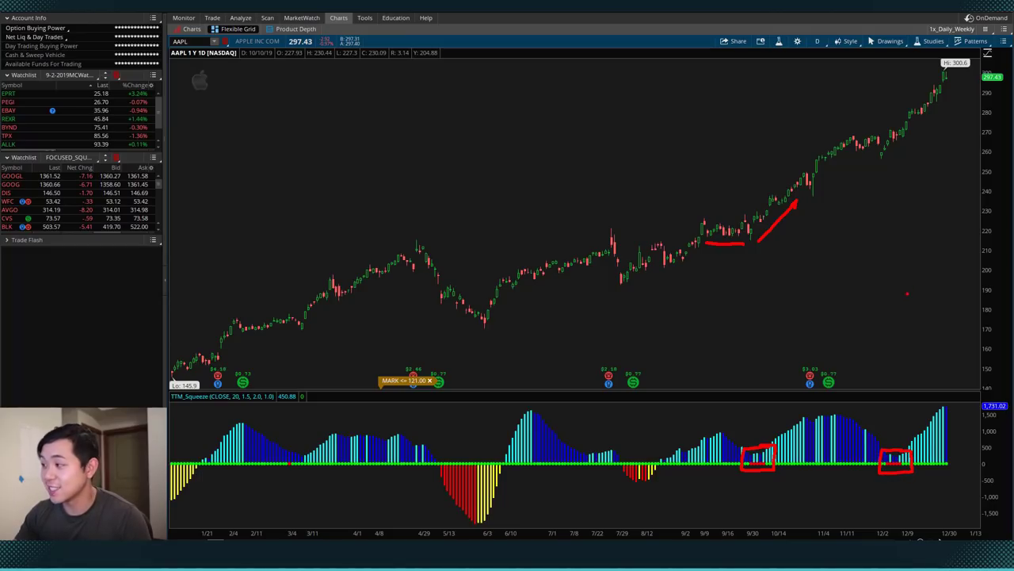
drag(853, 155, 894, 155)
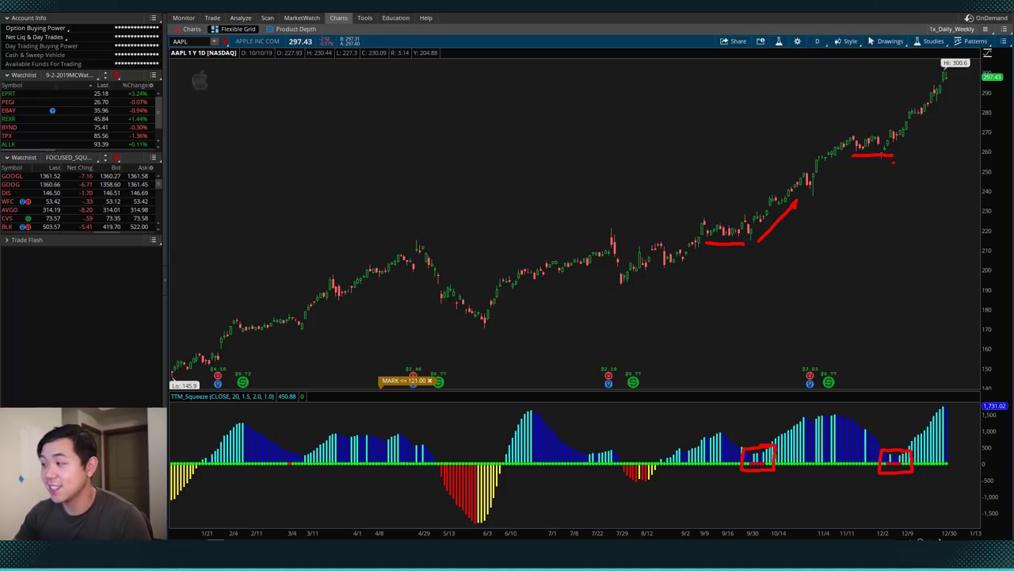
drag(901, 155, 970, 103)
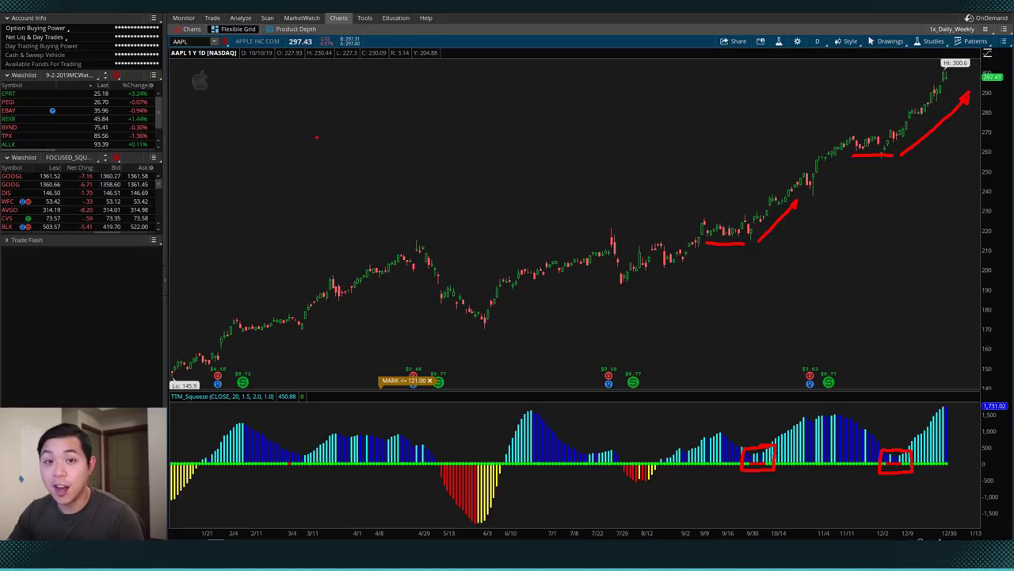
Step: Sketch a flat line branching into upward and downward arrows in the empty chart area, and clear all annotations
drag(279, 135, 342, 134)
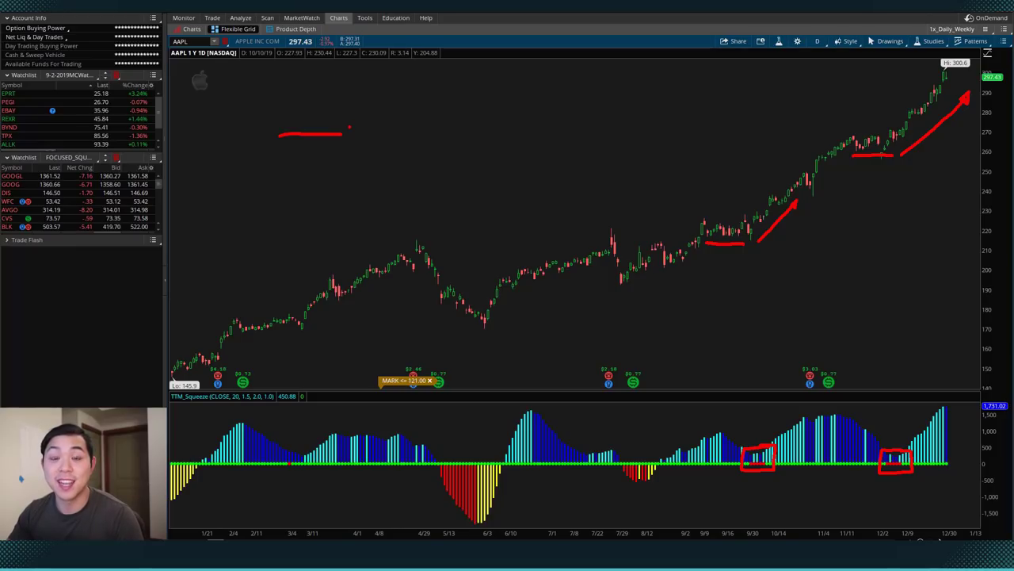
drag(355, 133, 415, 84)
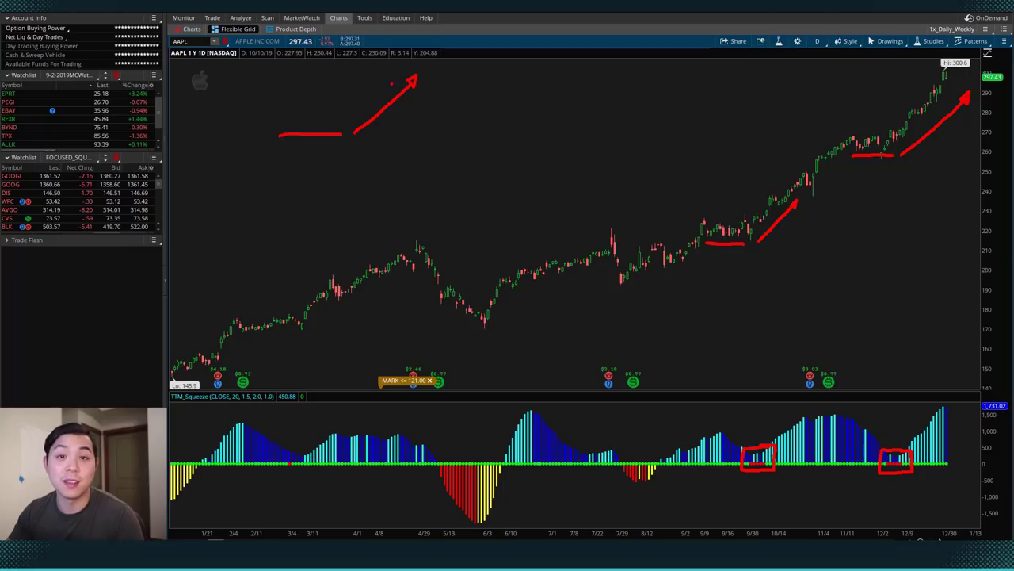
mouse_move(354, 135)
mouse_down()
mouse_move(399, 179)
mouse_move(396, 190)
mouse_up()
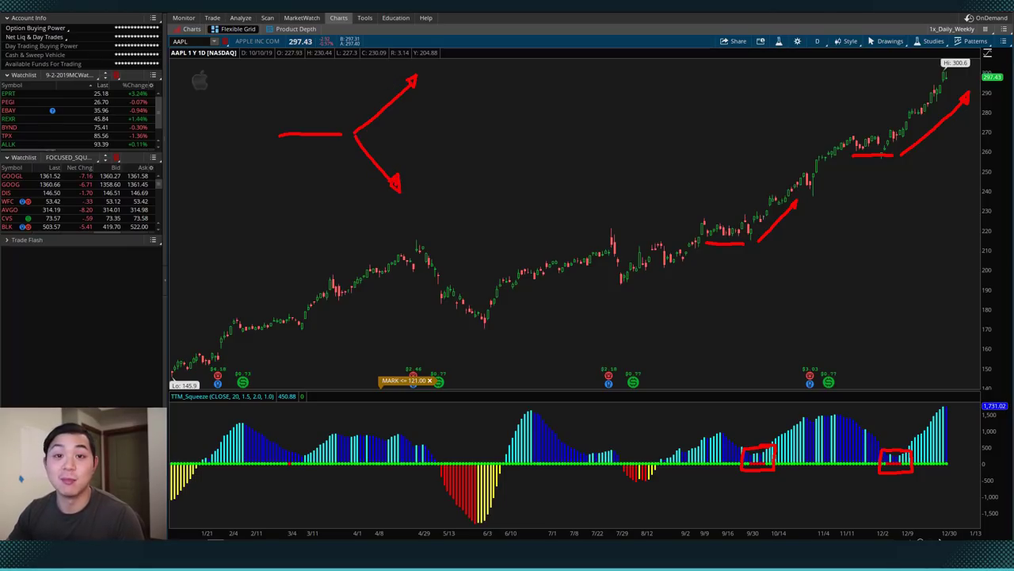
click(398, 167)
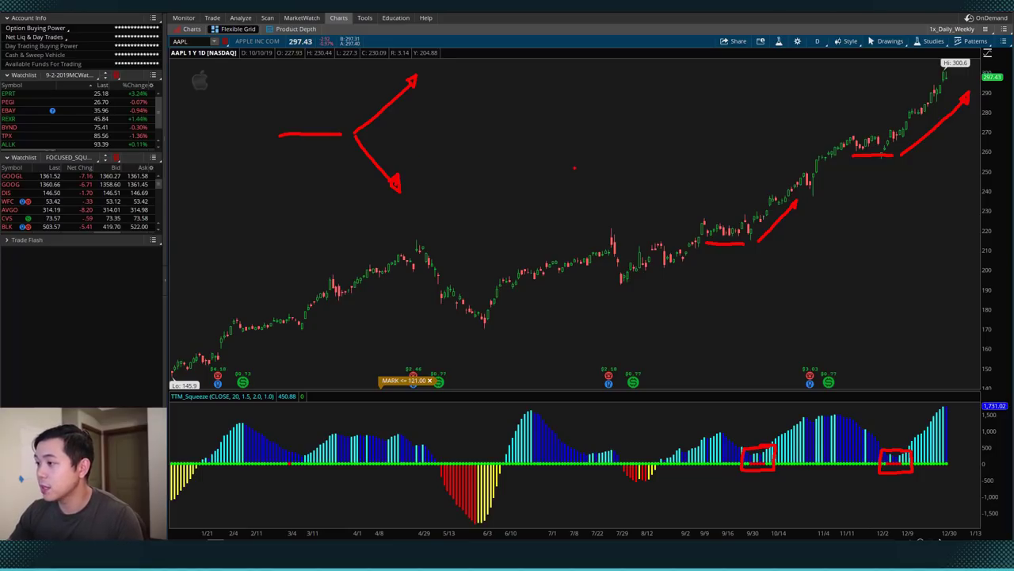
key(Escape)
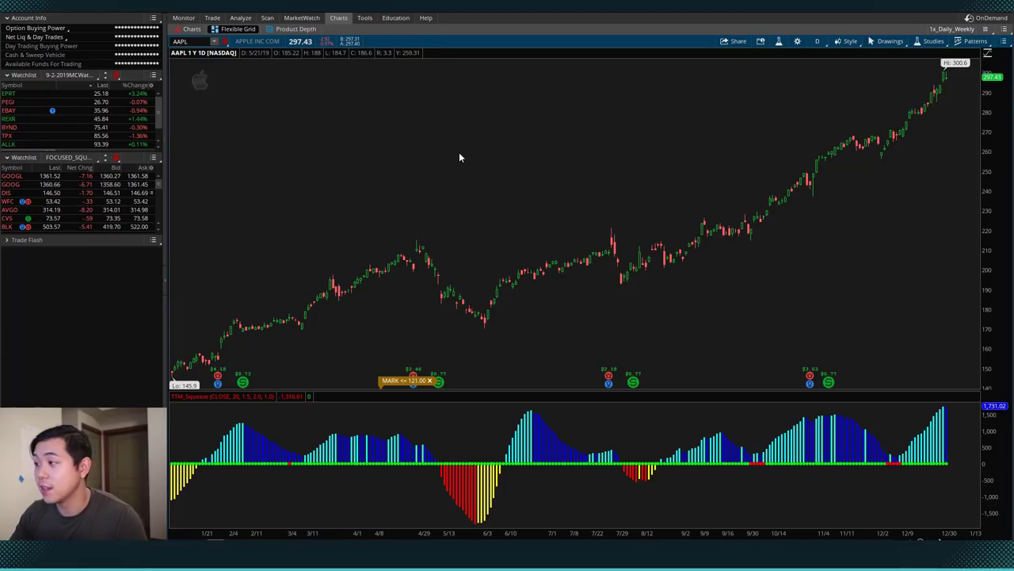
Step: Search the studies for "movavg" and add MovAvgExponential twice to the price chart's studies
click(932, 41)
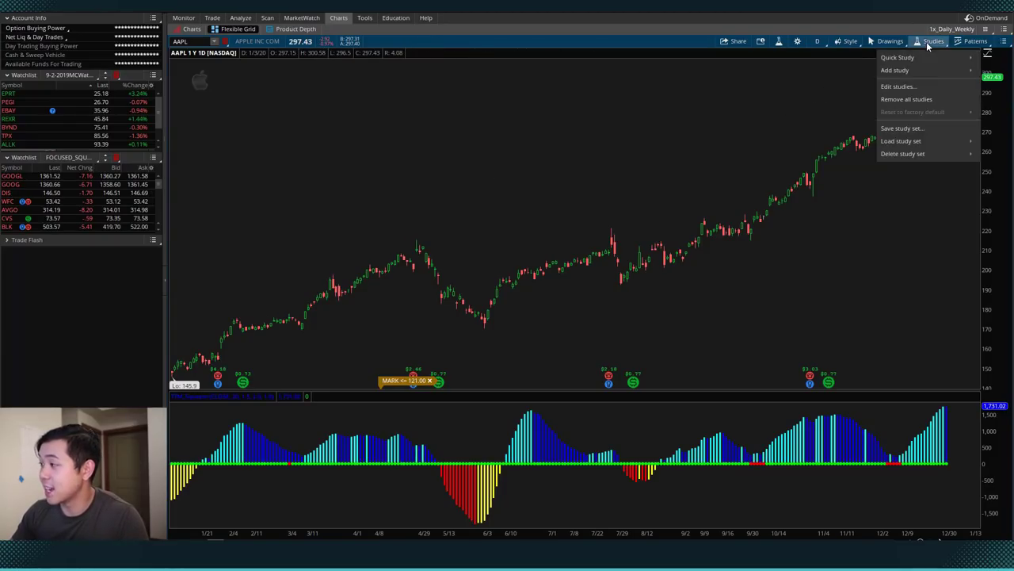
click(908, 88)
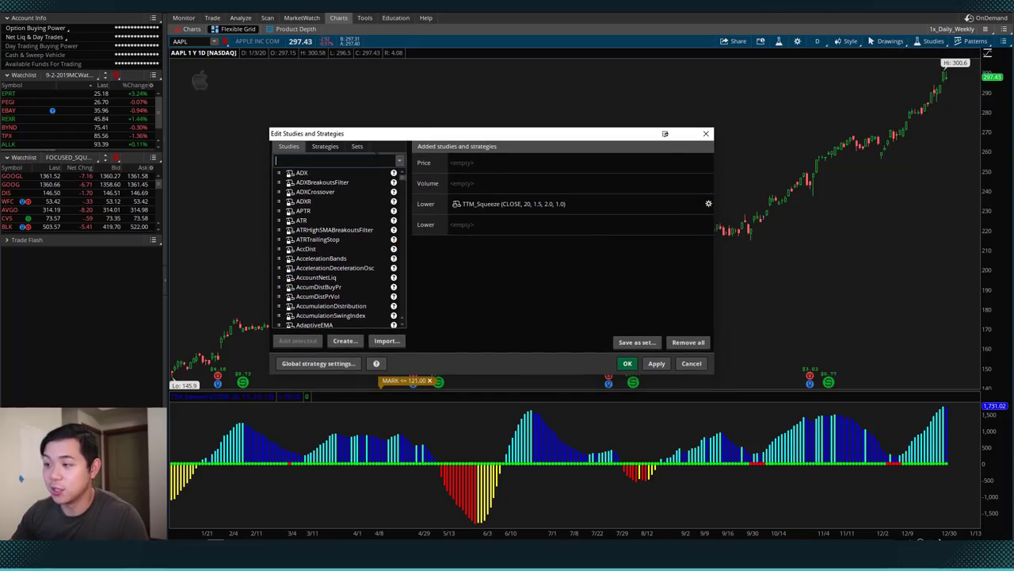
text(mov)
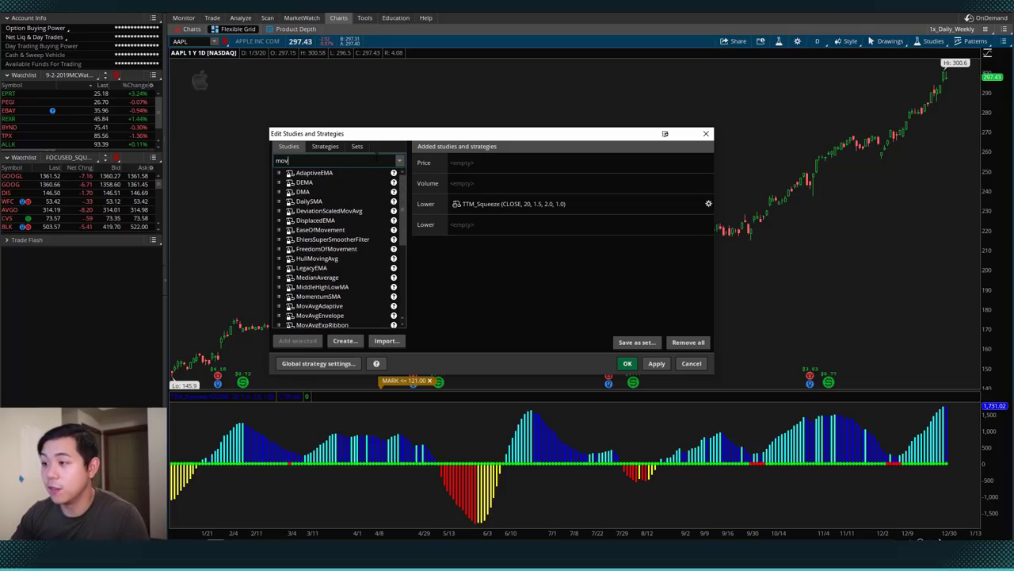
text(avg)
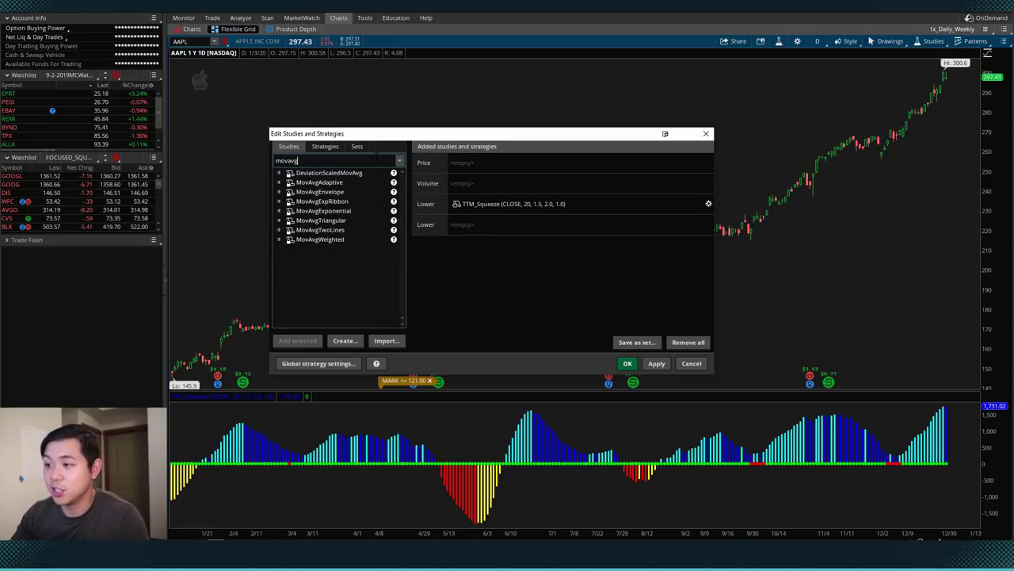
click(337, 211)
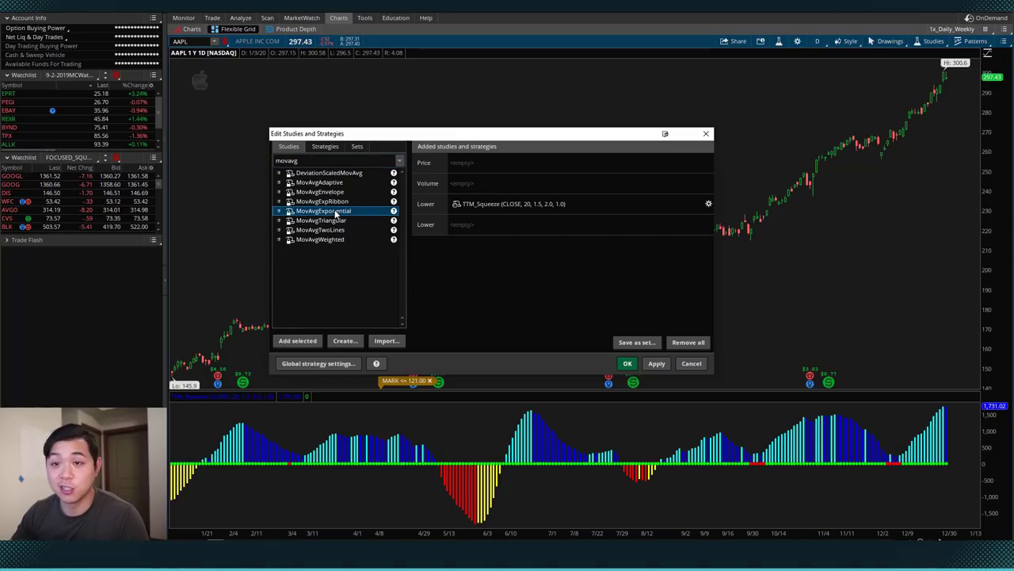
double_click(337, 212)
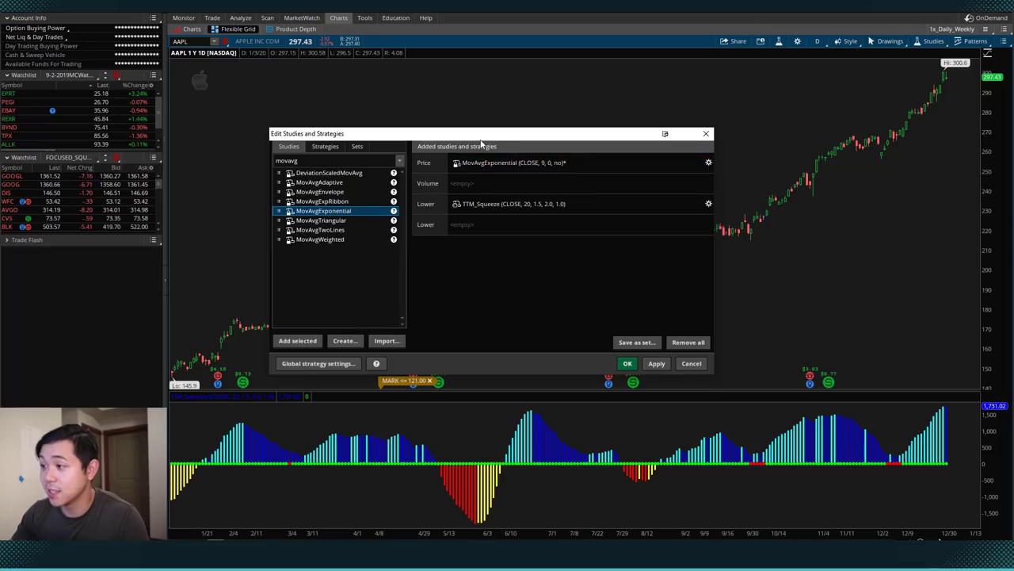
double_click(346, 212)
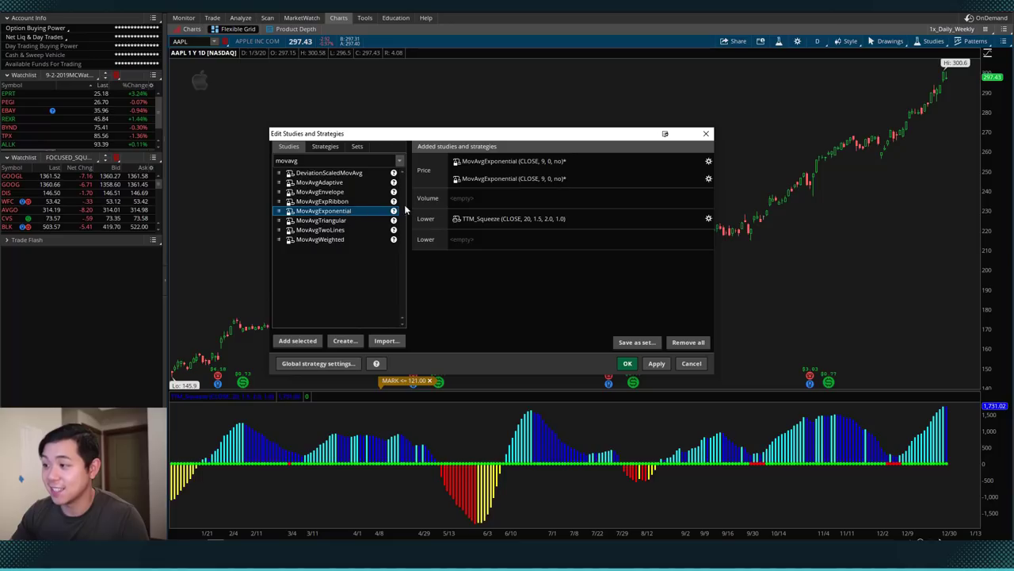
Step: Set the length of the first MovAvgExponential study on the price chart to 8
double_click(571, 161)
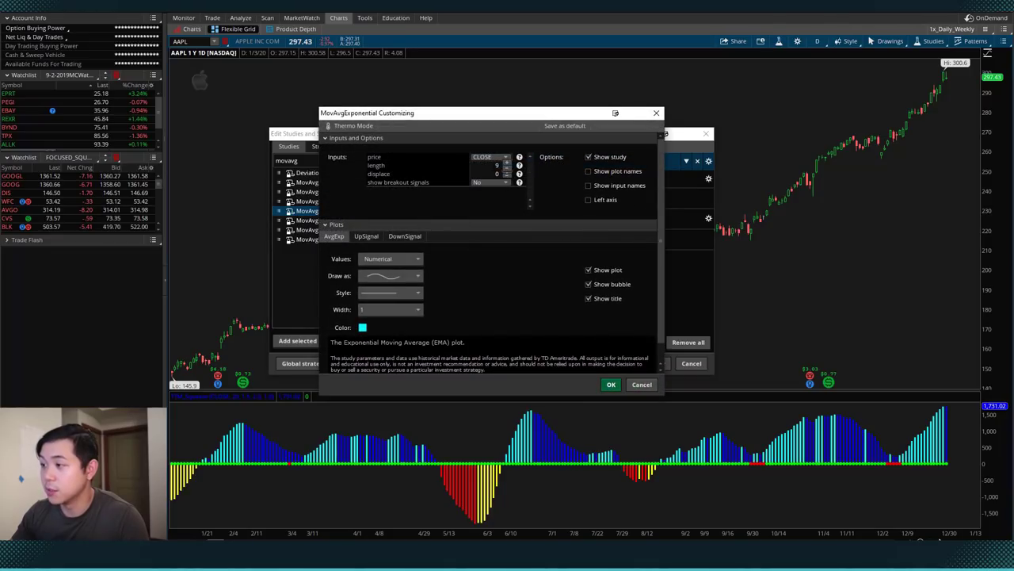
double_click(497, 165)
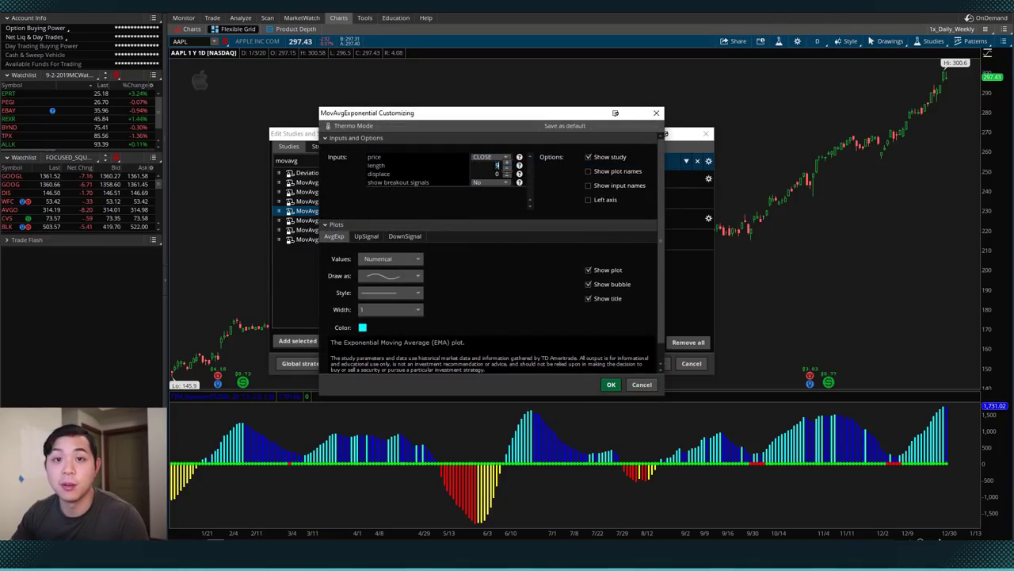
text(8)
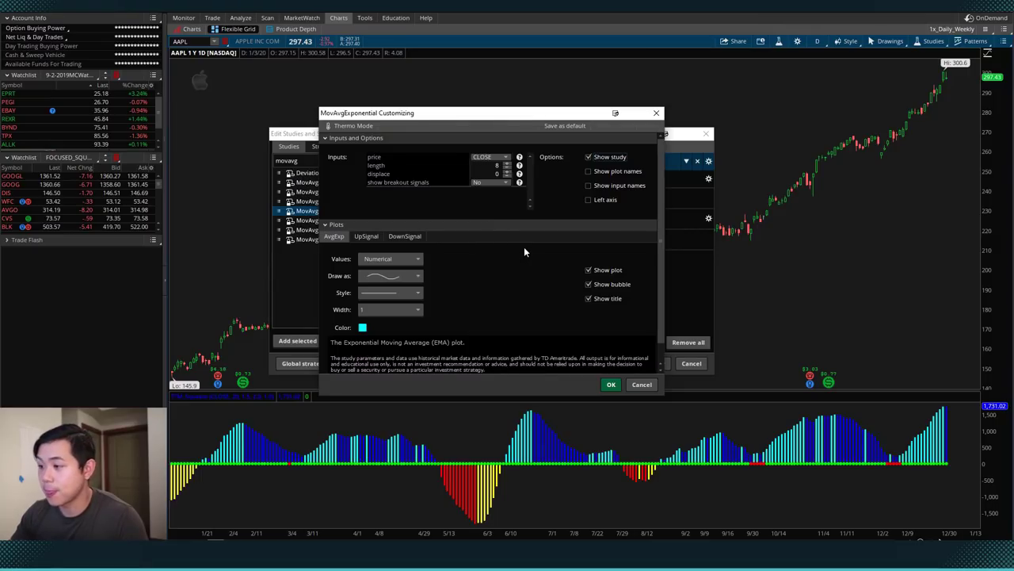
click(610, 385)
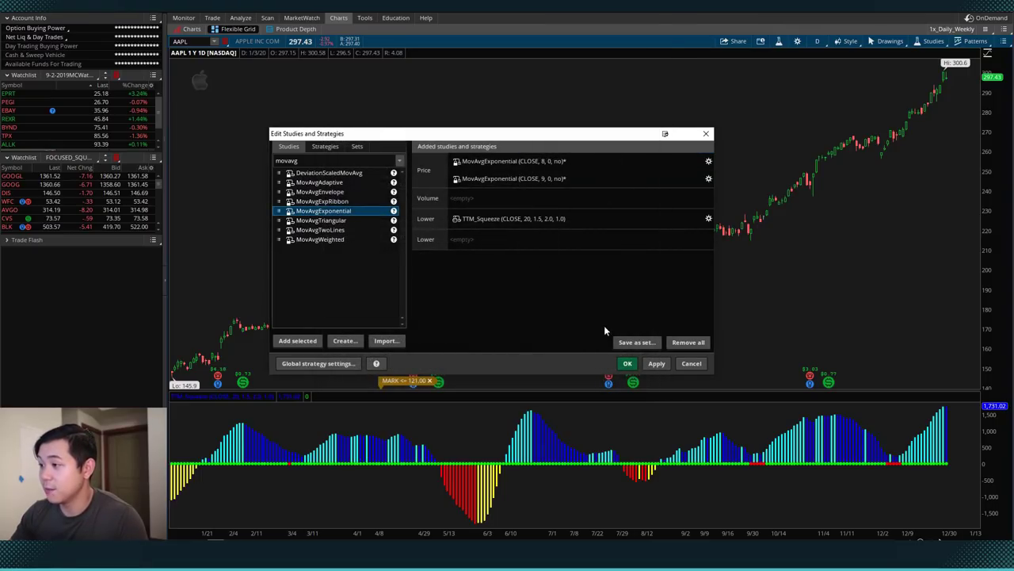
Step: Set the second MovAvgExponential study's length to 21 and apply both averages to the chart
double_click(542, 178)
double_click(497, 165)
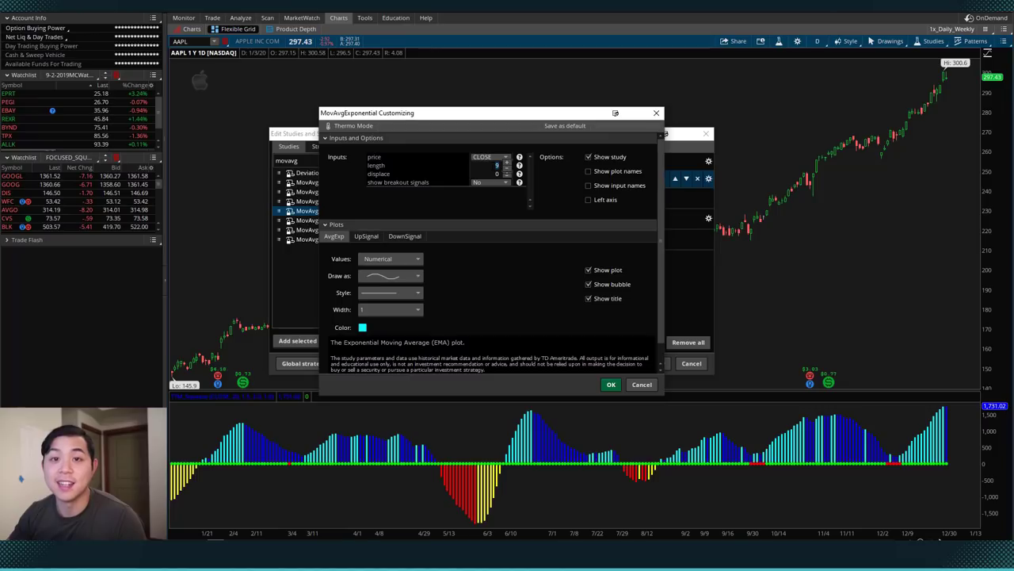
text(21)
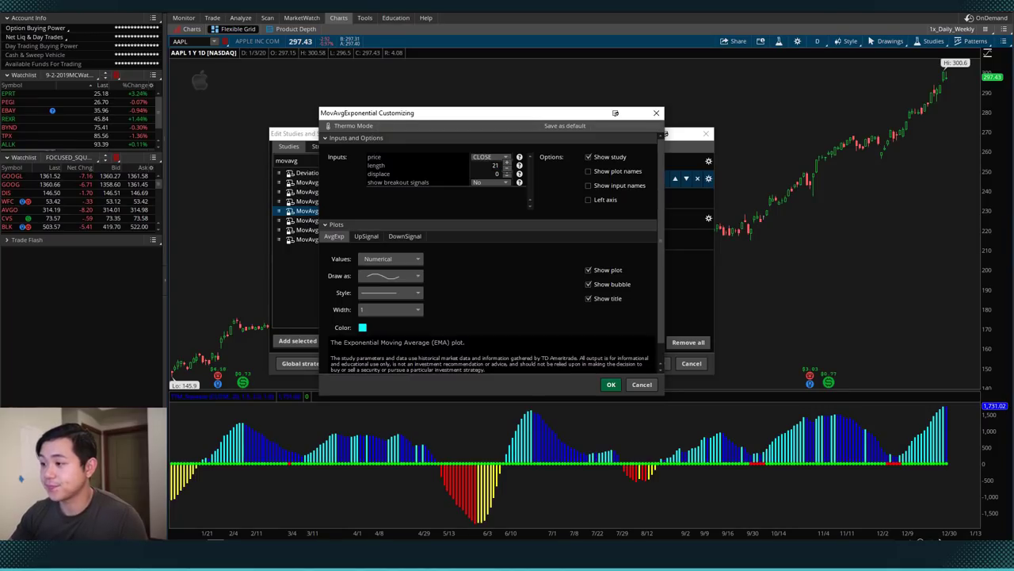
click(614, 384)
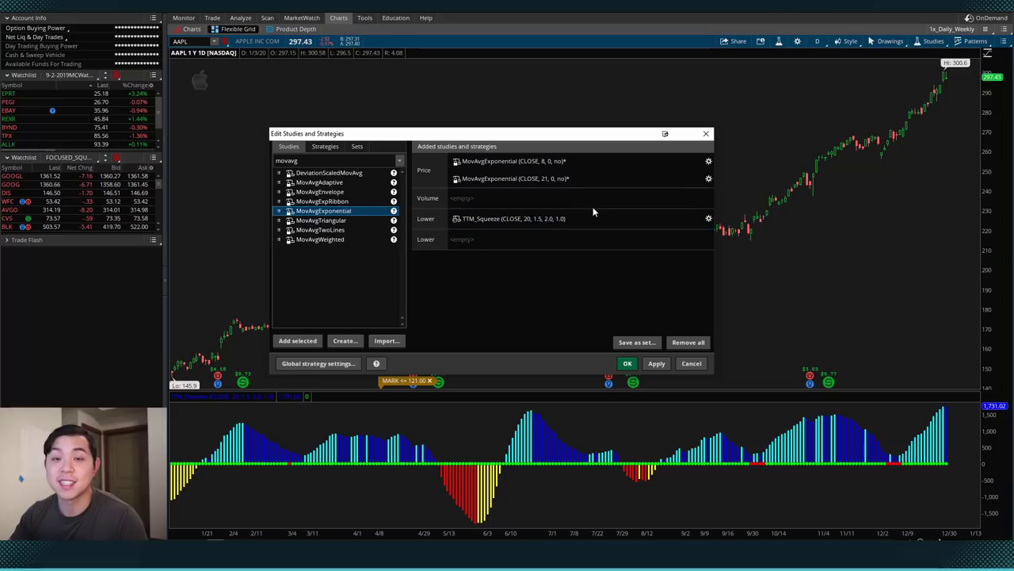
click(655, 364)
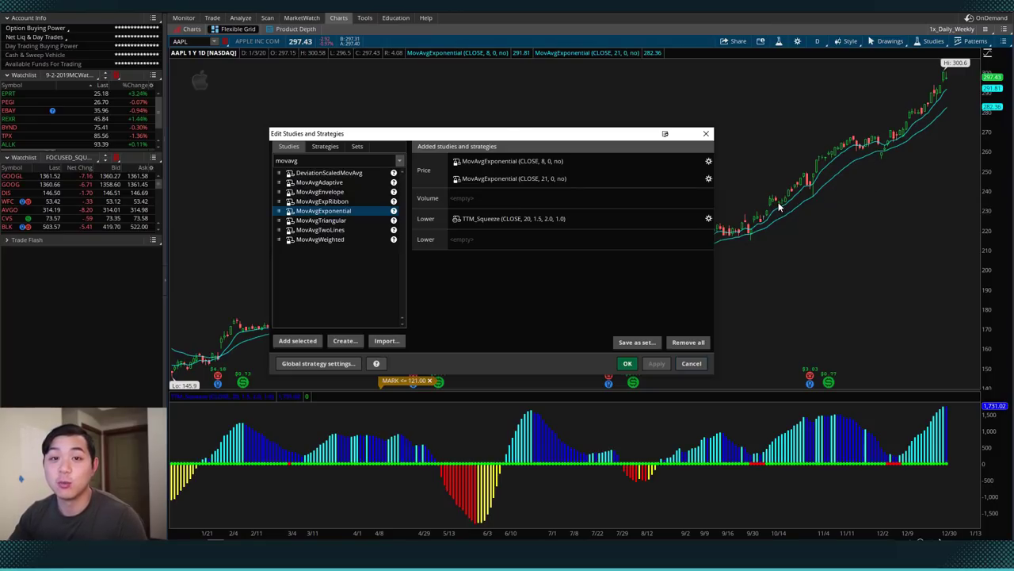
Step: Recolor the 8-period MovAvgExponential line golden yellow, apply the change and close the studies editor
mouse_move(586, 181)
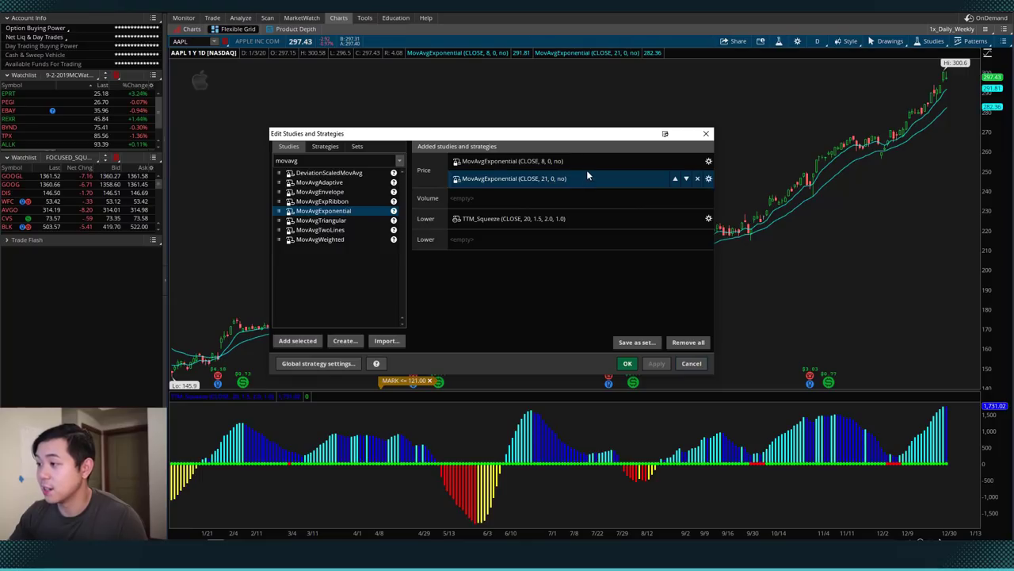
double_click(589, 164)
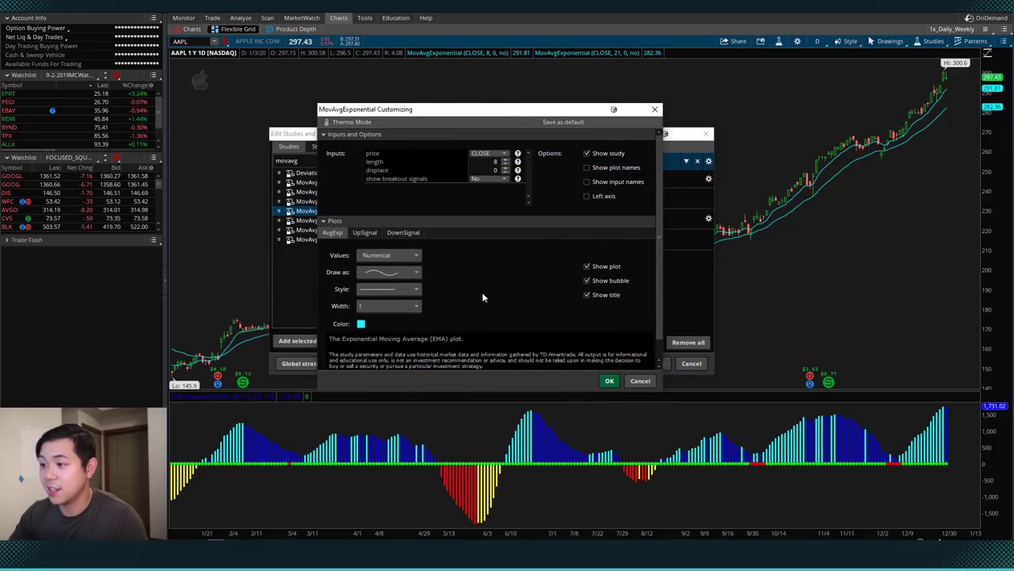
click(360, 325)
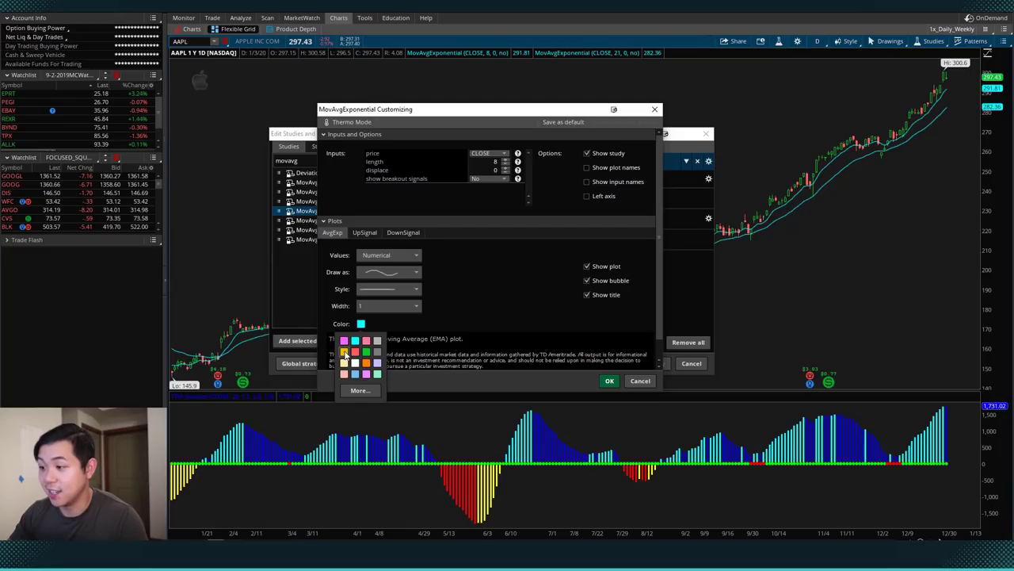
click(345, 355)
click(609, 380)
click(655, 364)
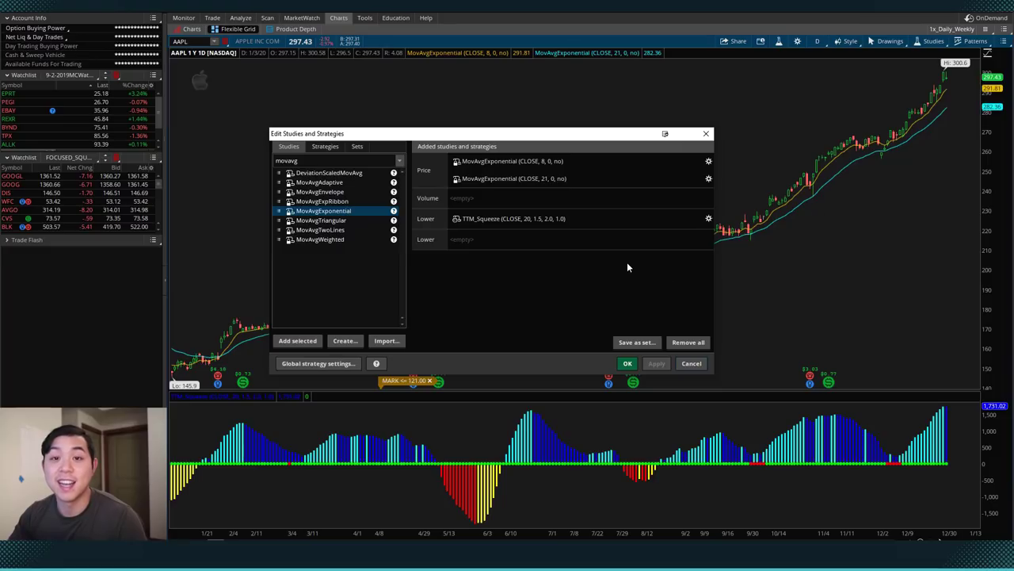
click(628, 364)
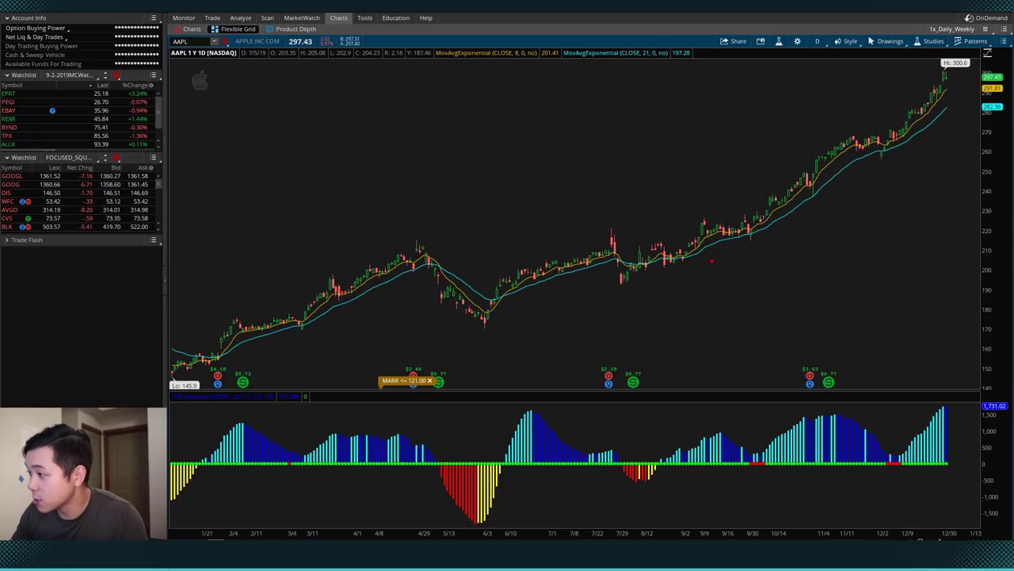
Step: Trace the September to December uptrend in red, circle the dip near 12/2, mark the price drop near 4/29, and erase the annotations
mouse_move(682, 270)
mouse_down()
mouse_move(766, 245)
mouse_move(927, 149)
mouse_move(876, 158)
mouse_move(887, 148)
mouse_up()
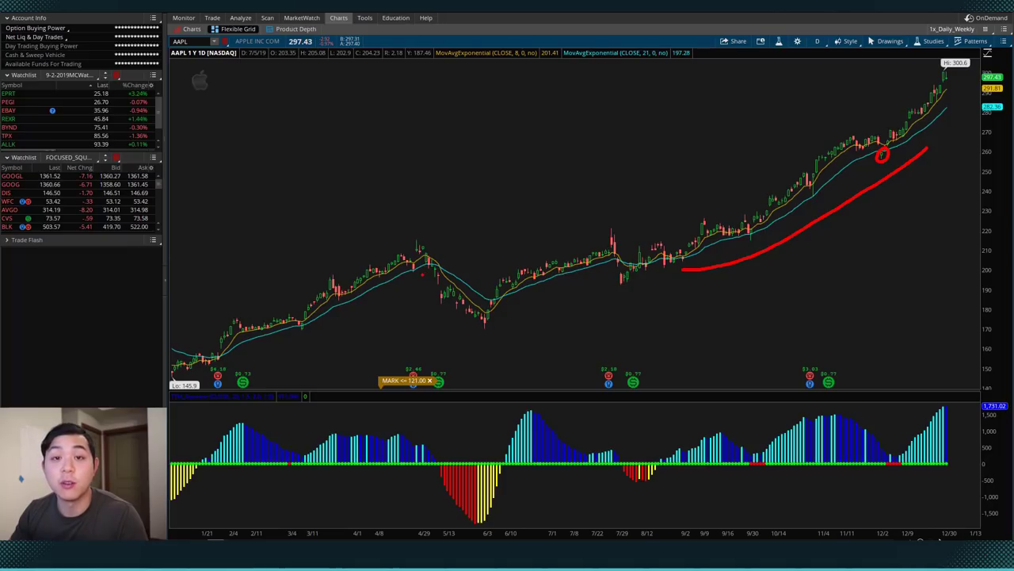
drag(424, 270, 432, 275)
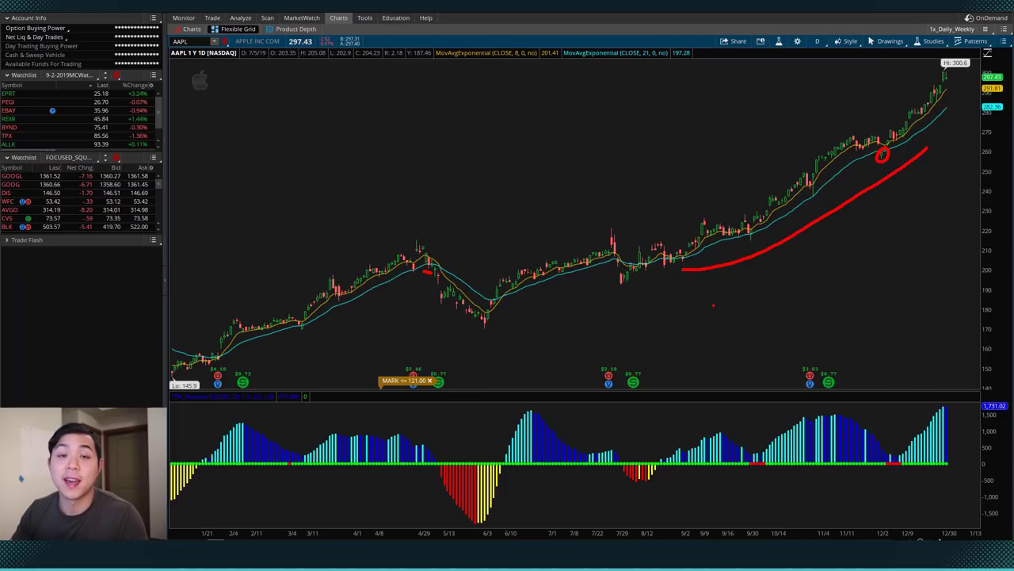
key(Escape)
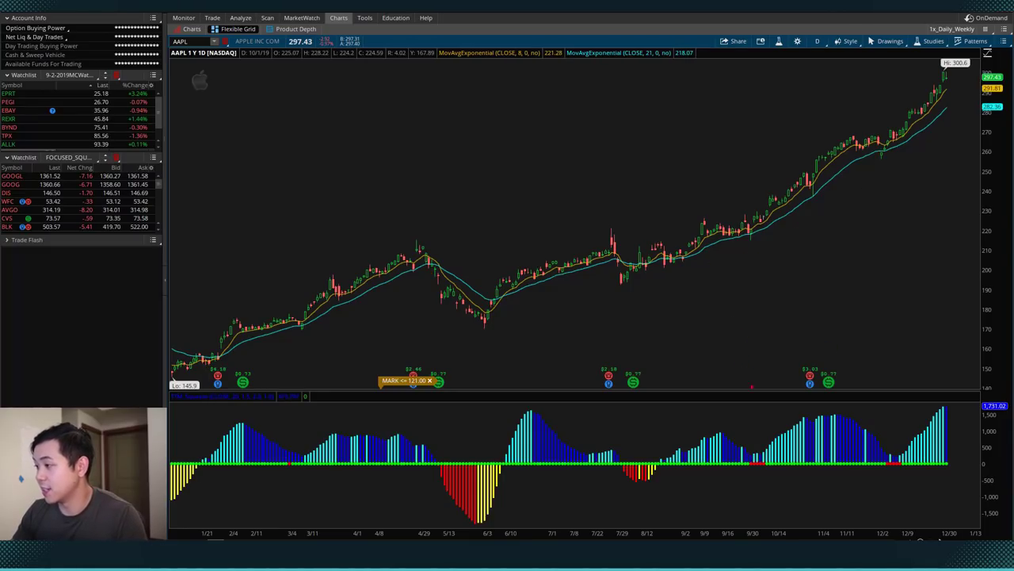
Step: Box the red squeeze dots near 9/30 in red and handwrite "8 EMA > 21 EMA" in the empty area above the price
mouse_move(772, 443)
mouse_down()
mouse_move(738, 449)
mouse_move(742, 471)
mouse_move(772, 444)
mouse_up()
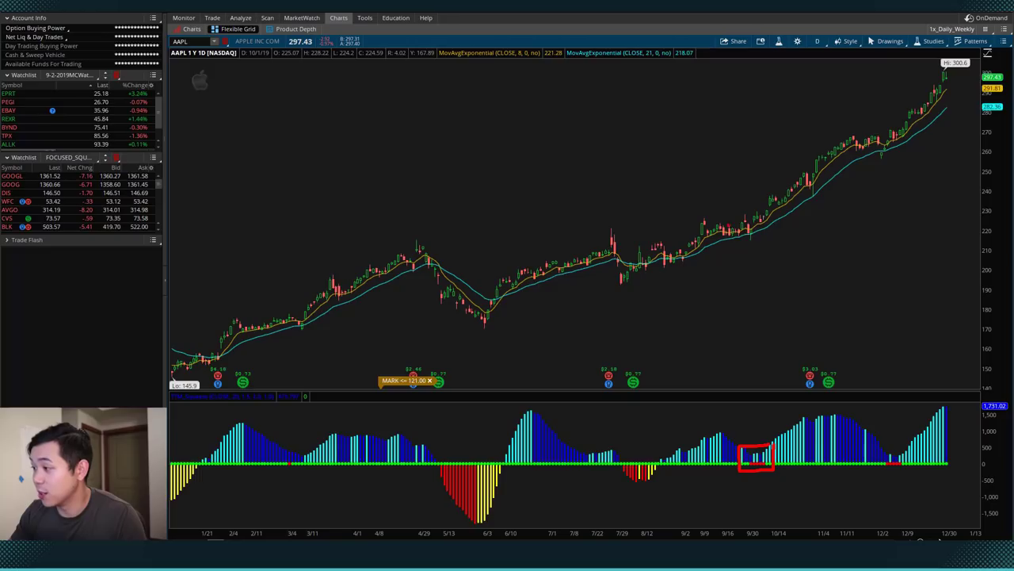
mouse_move(455, 92)
mouse_down()
mouse_move(435, 87)
mouse_move(481, 83)
mouse_move(484, 95)
mouse_up()
mouse_move(462, 111)
mouse_down()
mouse_move(493, 96)
mouse_move(505, 106)
mouse_move(559, 95)
mouse_move(550, 108)
mouse_move(596, 106)
mouse_up()
mouse_move(606, 83)
mouse_down()
mouse_move(607, 105)
mouse_move(648, 91)
mouse_move(646, 104)
mouse_up()
mouse_move(651, 106)
mouse_down()
mouse_move(667, 90)
mouse_move(671, 108)
mouse_up()
mouse_move(678, 89)
mouse_down()
mouse_move(675, 114)
mouse_move(683, 98)
mouse_up()
drag(685, 92, 696, 109)
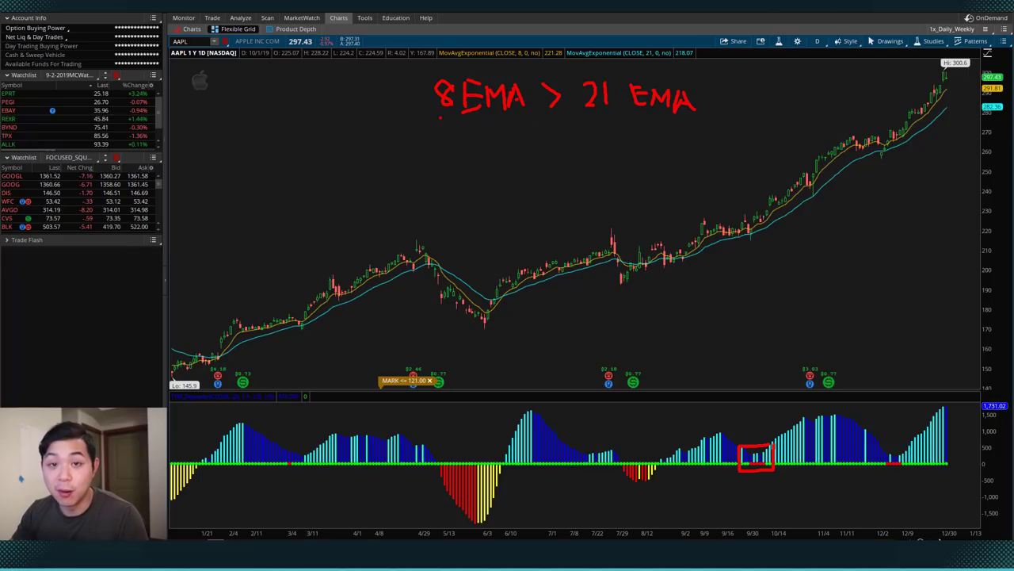
Step: Handwrite "Price > 21 EMA" in red beneath the first condition and put a green check mark beside both conditions
mouse_move(443, 133)
mouse_down()
mouse_move(443, 165)
mouse_move(448, 149)
mouse_move(461, 165)
mouse_move(472, 151)
mouse_move(498, 163)
mouse_move(592, 157)
mouse_up()
drag(596, 133, 600, 156)
mouse_move(614, 130)
mouse_down()
mouse_move(617, 156)
mouse_move(627, 127)
mouse_move(629, 151)
mouse_up()
mouse_move(636, 152)
mouse_down()
mouse_move(635, 133)
mouse_move(654, 130)
mouse_move(658, 152)
mouse_up()
mouse_move(661, 152)
mouse_down()
mouse_move(667, 134)
mouse_move(676, 148)
mouse_up()
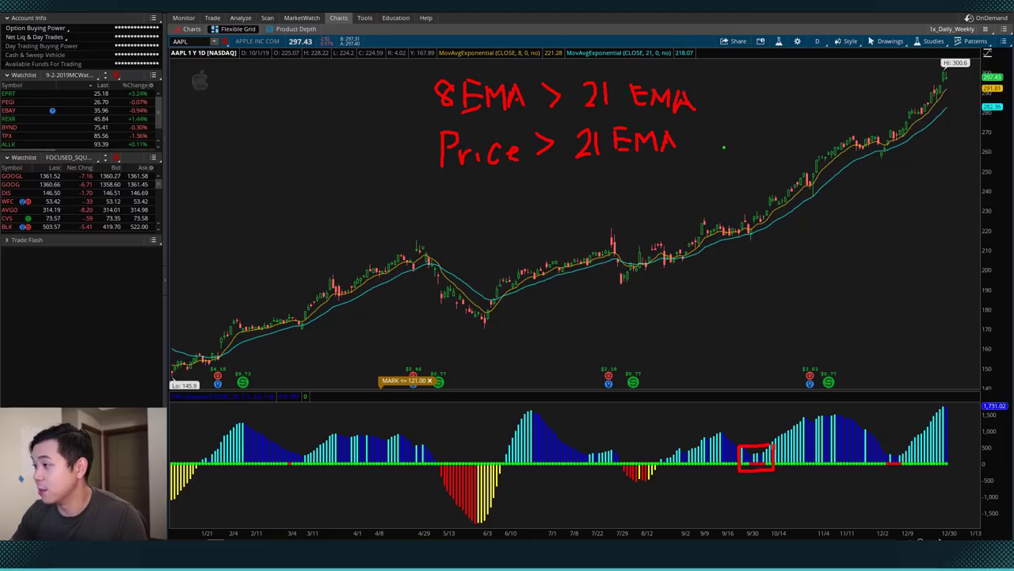
drag(710, 144, 734, 125)
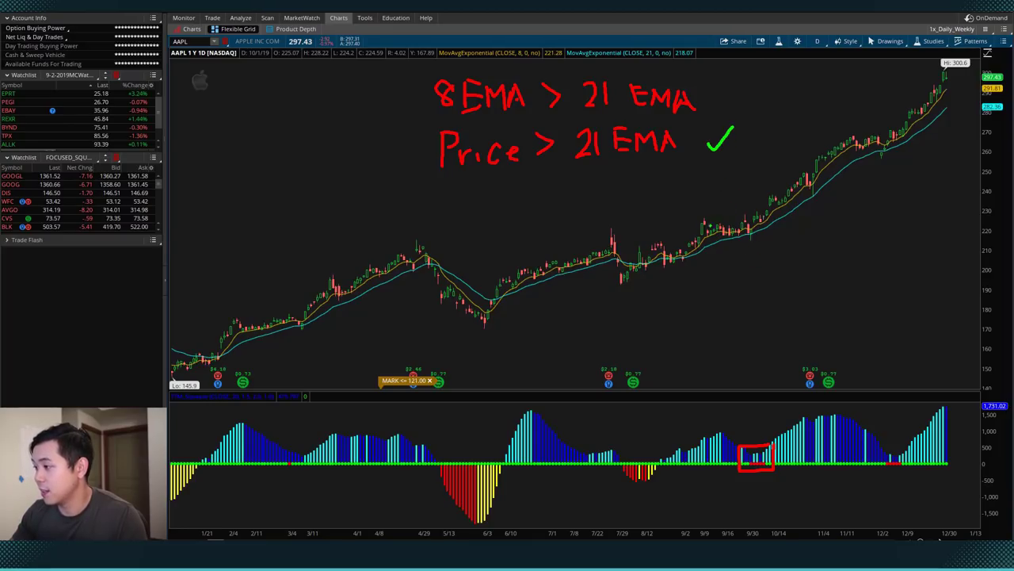
mouse_move(715, 102)
mouse_down()
mouse_move(726, 110)
mouse_move(742, 87)
mouse_up()
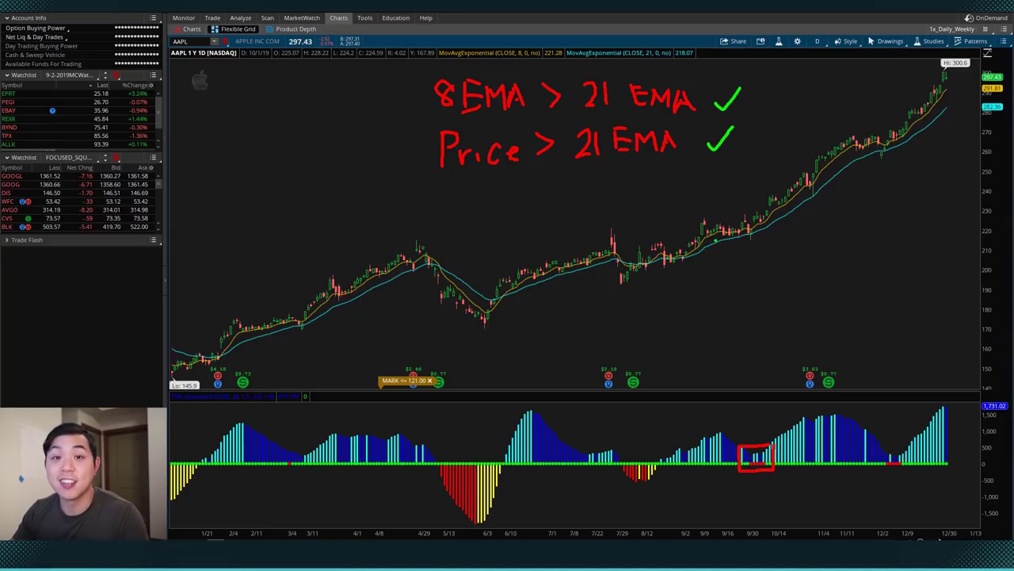
Step: Underline the flat price range near 9/30 in green, draw a rising arrow along the following rally, and erase all annotations
drag(718, 245, 756, 248)
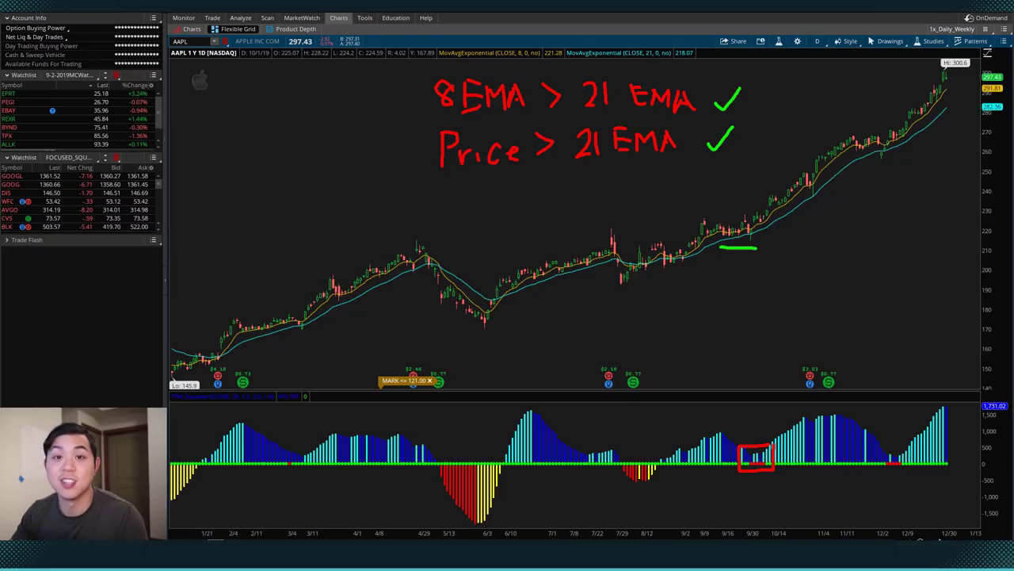
drag(771, 240, 810, 215)
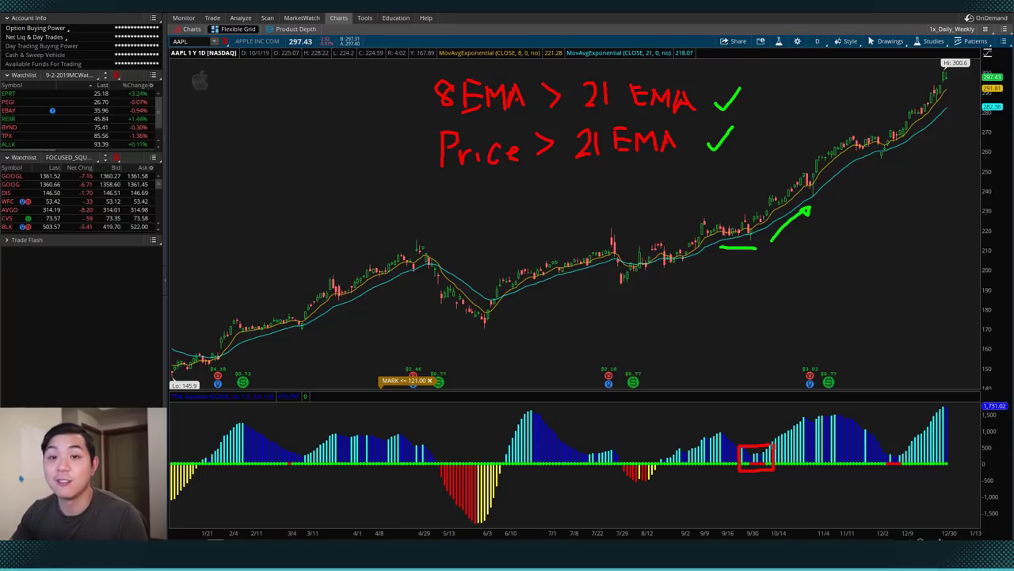
key(e)
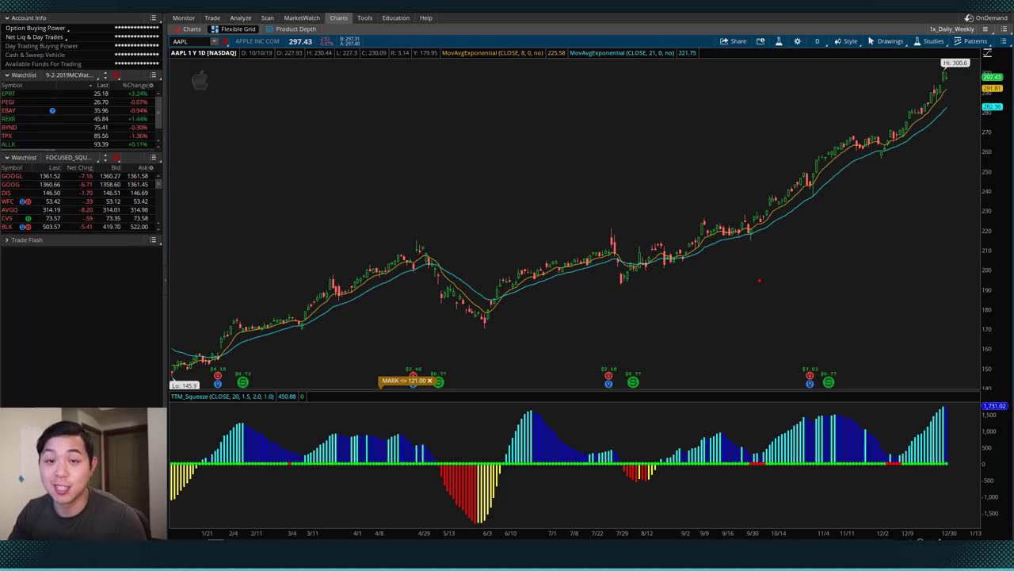
Step: Mark the peak near 4/29 and the low near 6/3 in red, dash the decline in yellow, and draw a red rebound arrow
mouse_move(767, 447)
mouse_down()
mouse_move(752, 446)
mouse_move(741, 474)
mouse_move(773, 455)
mouse_up()
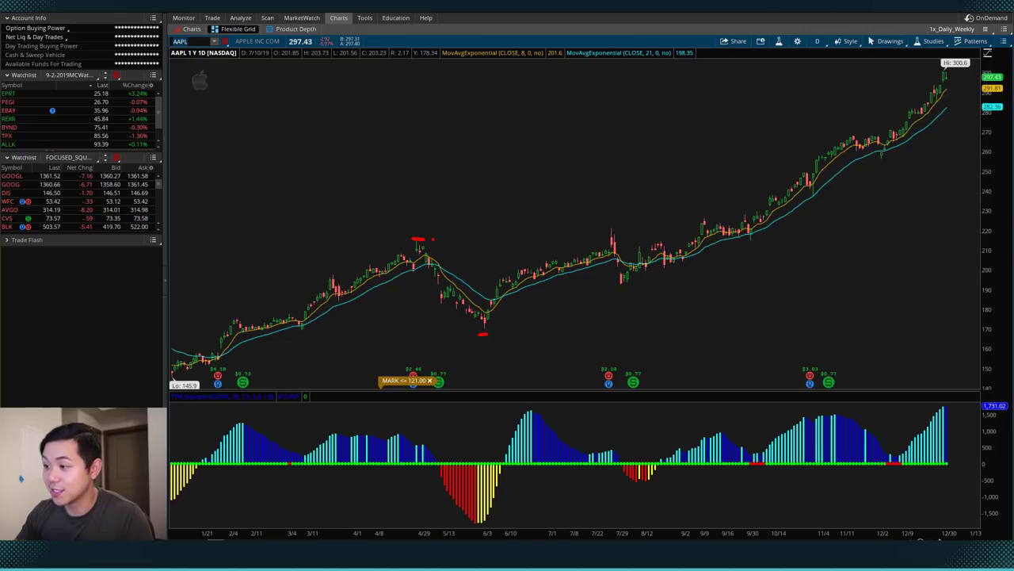
drag(433, 238, 442, 239)
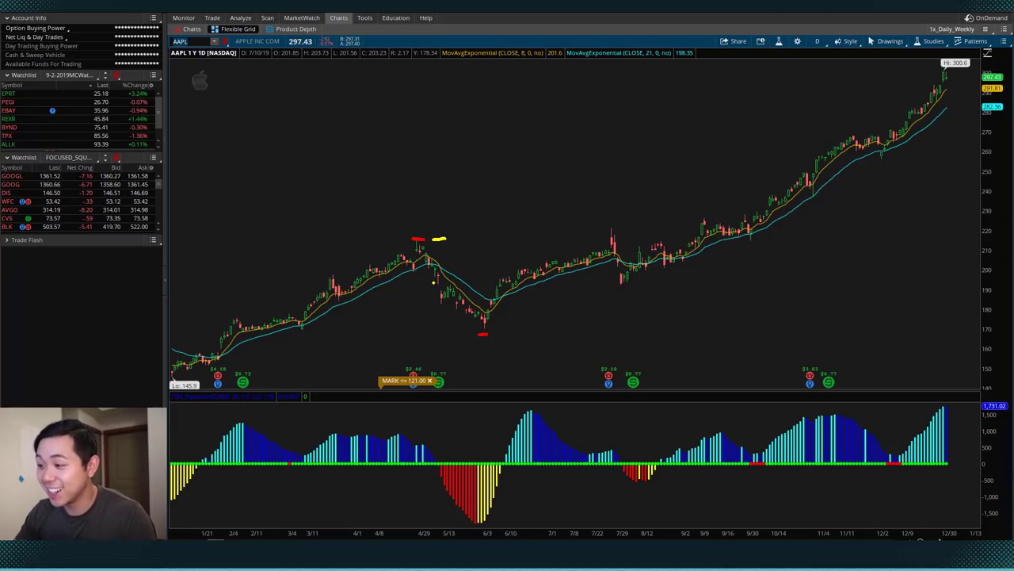
drag(433, 281, 451, 282)
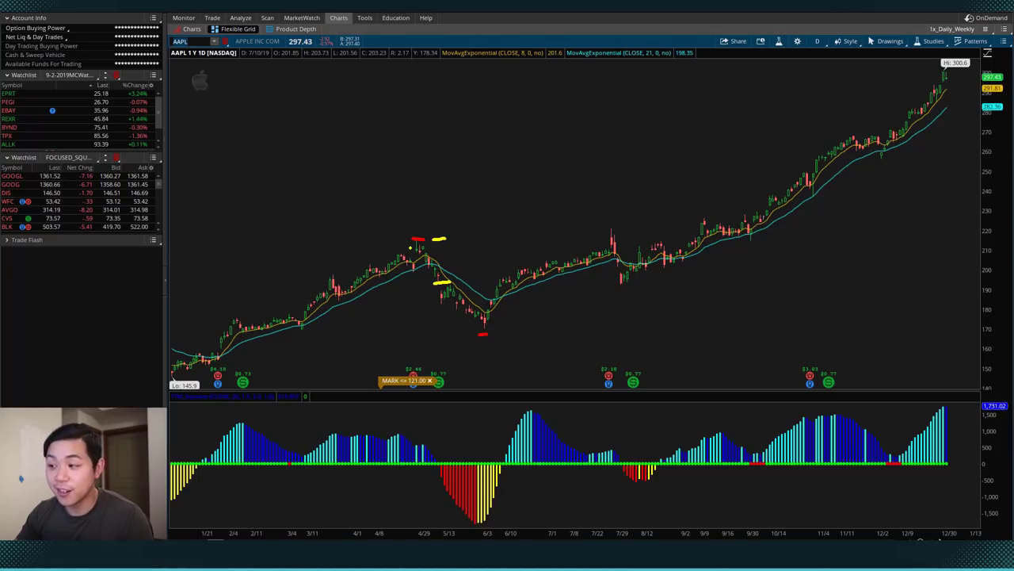
drag(423, 254, 435, 254)
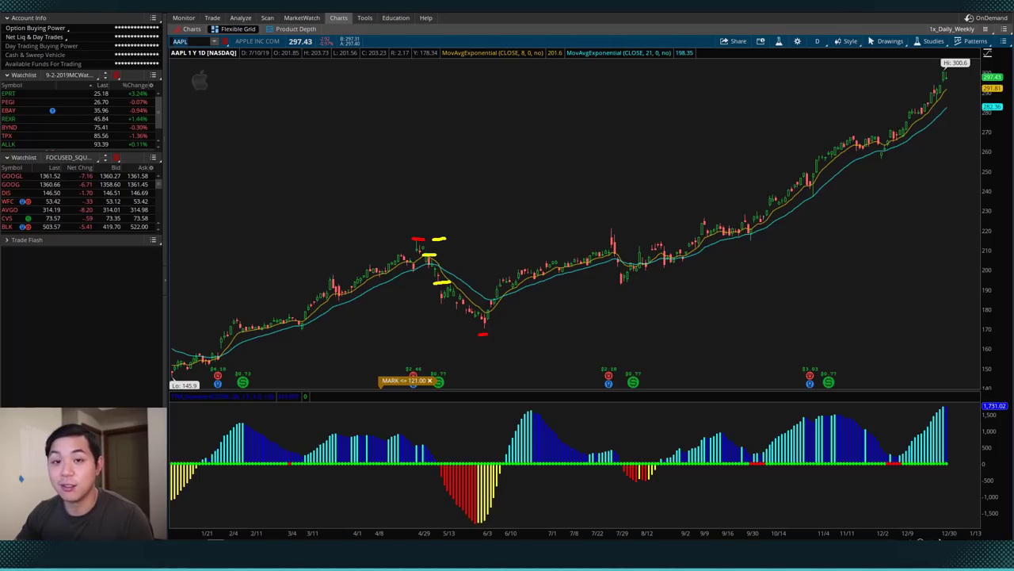
drag(455, 297, 475, 309)
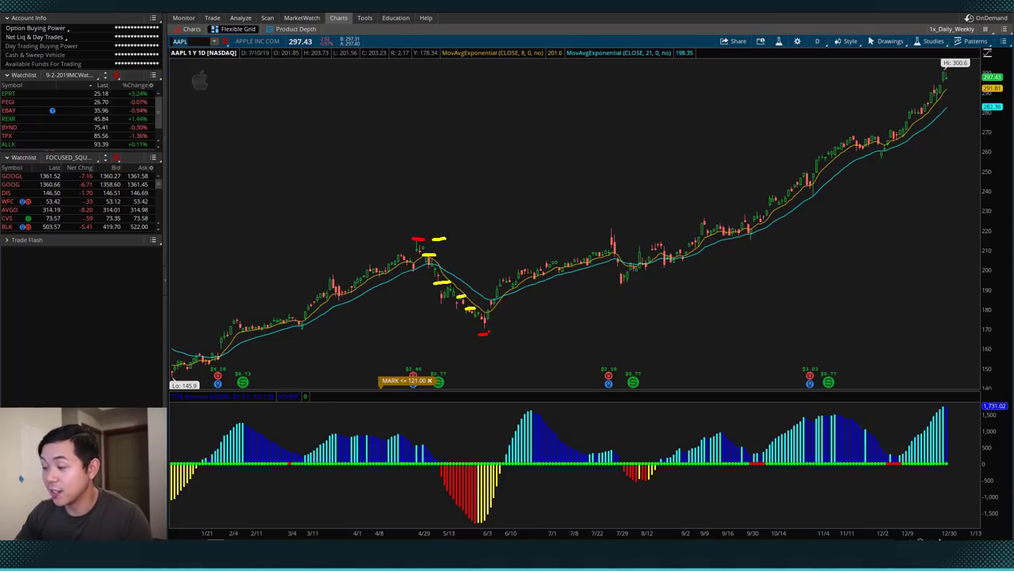
drag(499, 328, 508, 304)
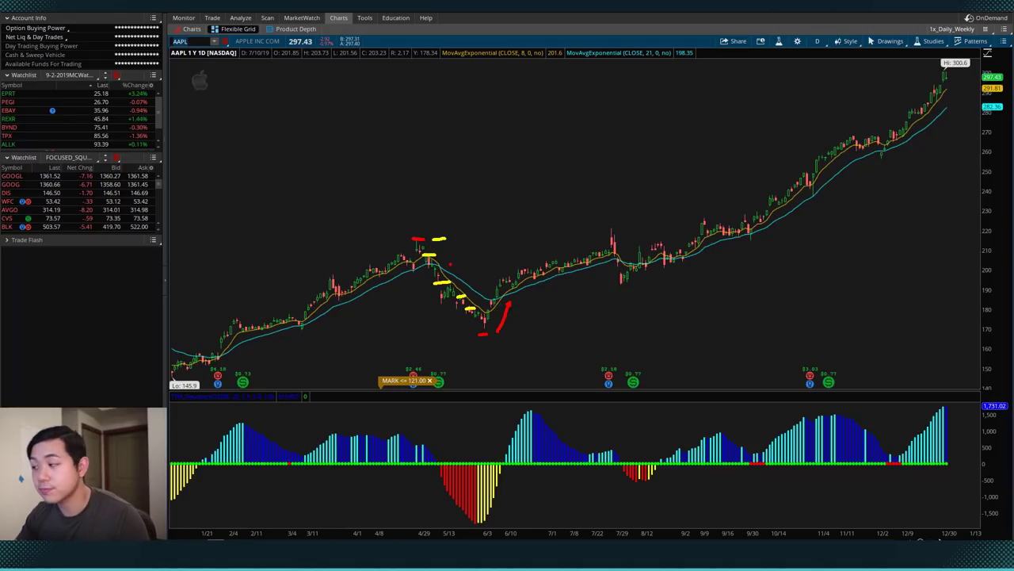
Step: Box the squeeze dots near 12/2, draw a yellow horizontal line near 240 and a red arrow along the December rally, and clear all annotations
mouse_move(907, 450)
mouse_down()
mouse_move(885, 450)
mouse_move(878, 472)
mouse_move(915, 466)
mouse_move(905, 450)
mouse_up()
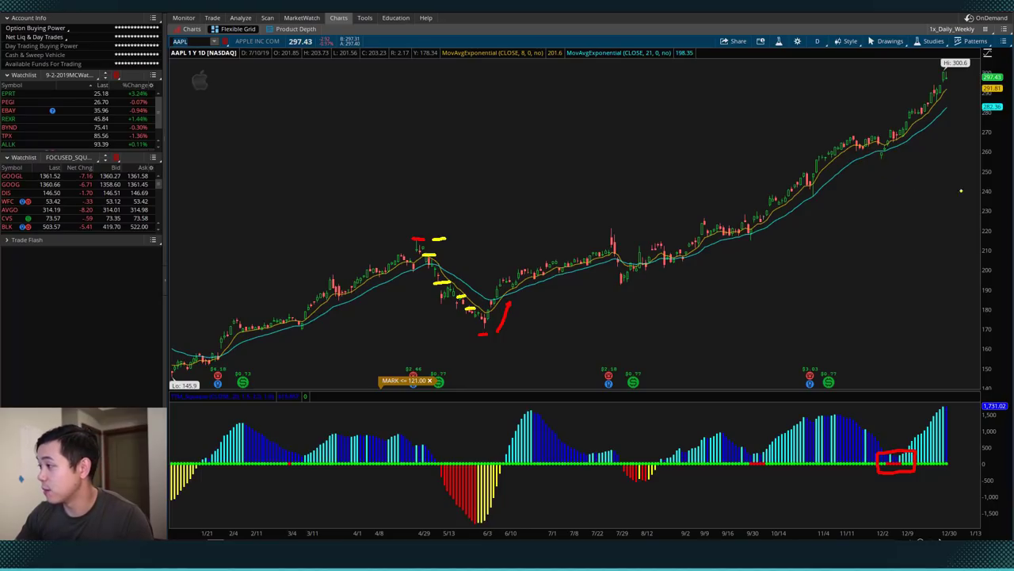
drag(979, 193, 832, 195)
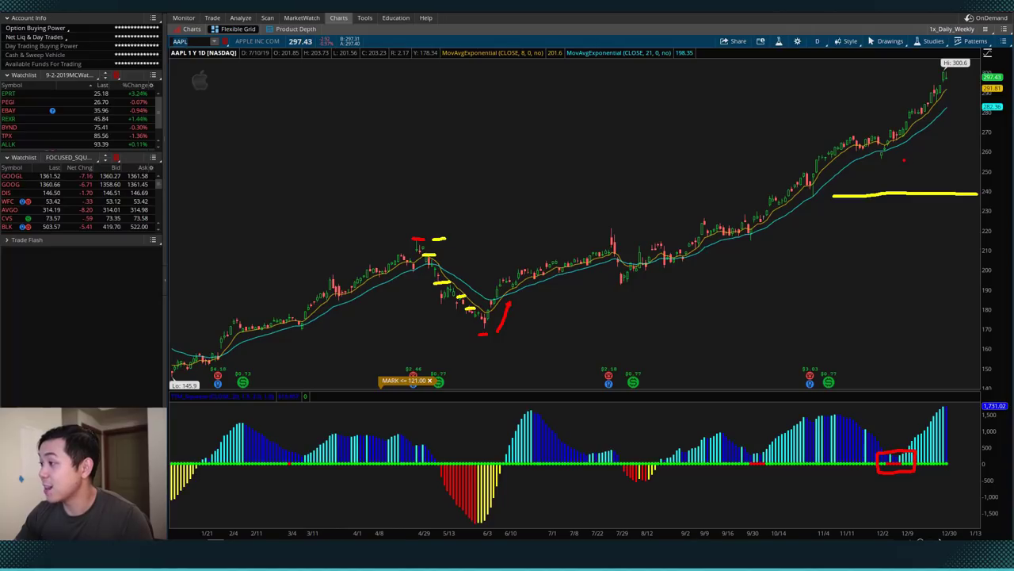
drag(905, 160, 948, 131)
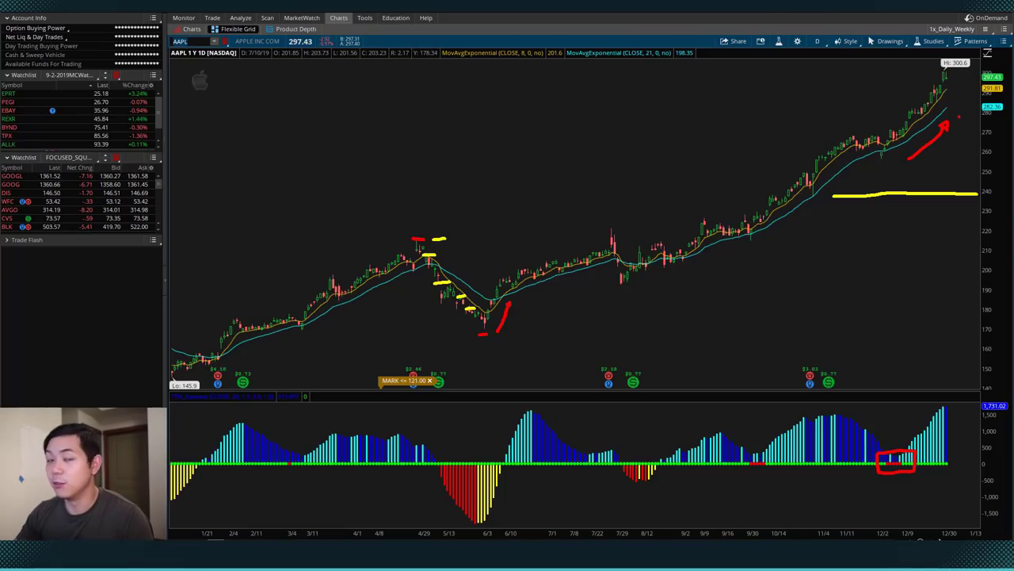
key(Escape)
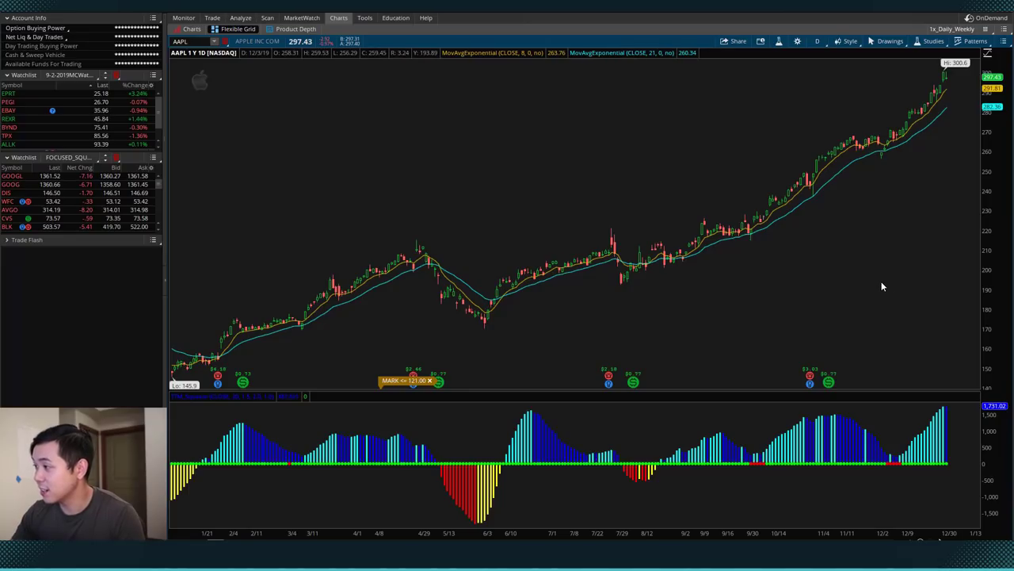
Step: Box the squeeze dots near 12/2 in red, and mark the price candles above them with a yellow check mark and box
mouse_move(902, 447)
mouse_down()
mouse_move(888, 449)
mouse_move(879, 470)
mouse_move(908, 471)
mouse_move(908, 448)
mouse_up()
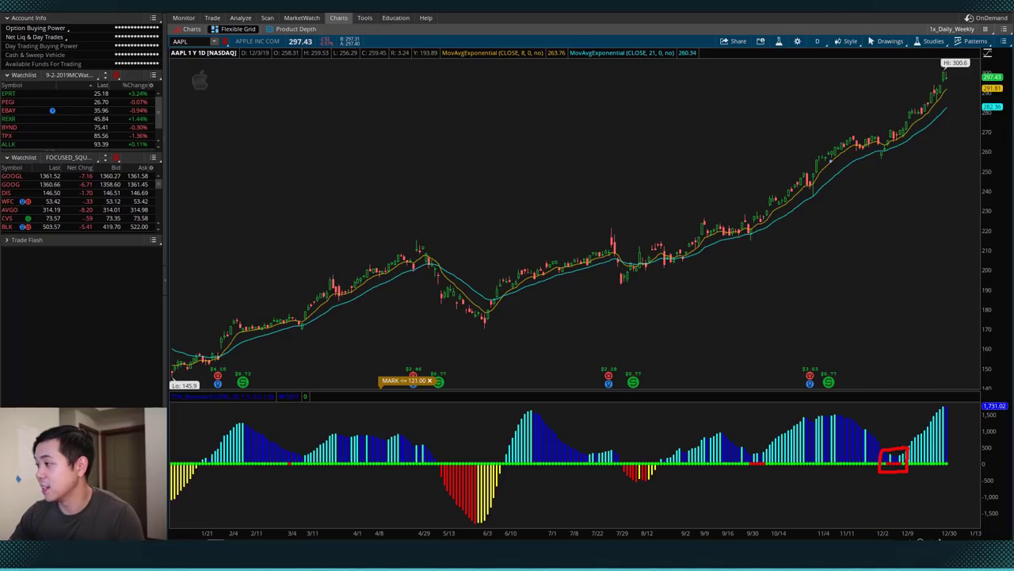
mouse_move(886, 178)
mouse_down()
mouse_move(893, 184)
mouse_move(911, 161)
mouse_up()
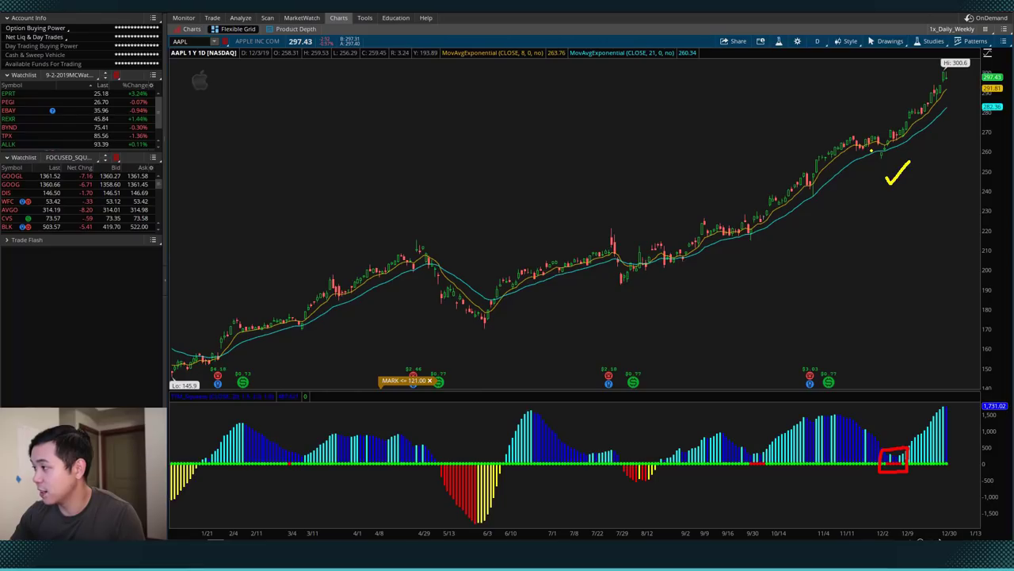
mouse_move(871, 159)
mouse_down()
mouse_move(891, 162)
mouse_move(889, 132)
mouse_move(867, 130)
mouse_move(868, 159)
mouse_up()
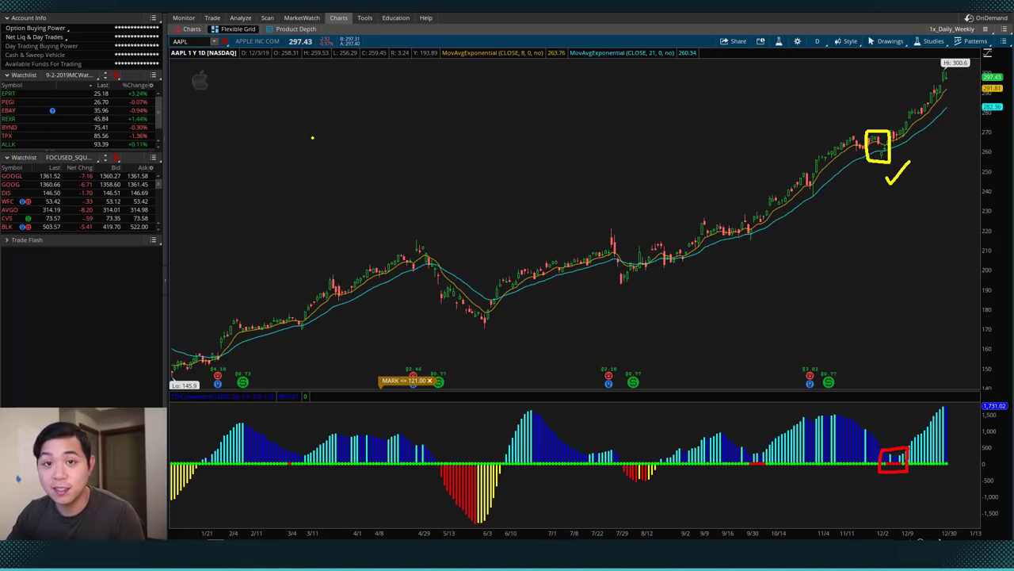
Step: Handwrite "10-20%" in red on the empty upper part of the price chart, with "10,000" beneath it
mouse_move(238, 79)
mouse_down()
mouse_move(240, 100)
mouse_move(254, 78)
mouse_move(306, 97)
mouse_up()
mouse_move(317, 78)
mouse_down()
mouse_move(310, 97)
mouse_move(321, 79)
mouse_move(334, 100)
mouse_up()
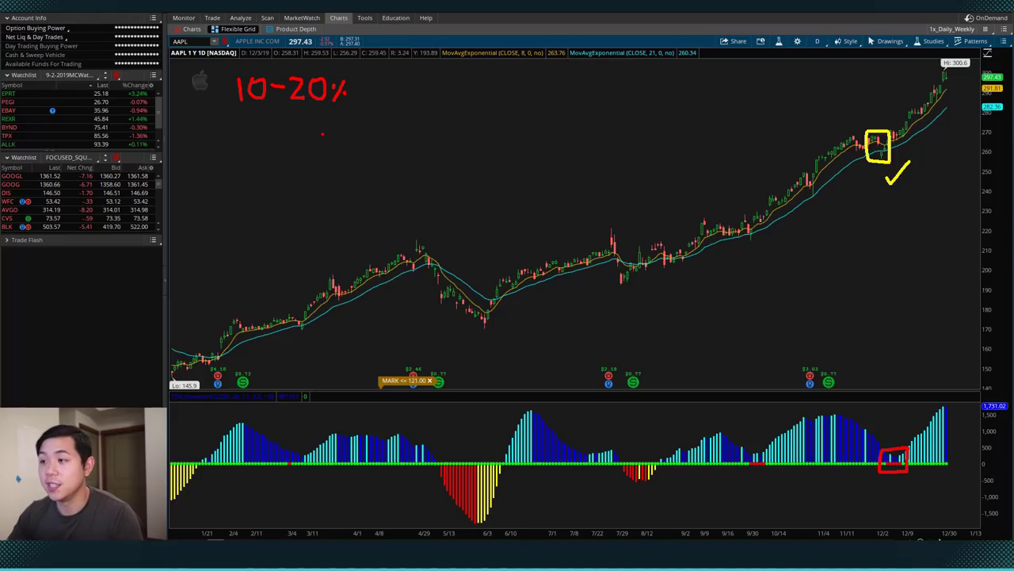
mouse_move(273, 125)
mouse_down()
mouse_move(274, 150)
mouse_move(287, 127)
mouse_move(304, 156)
mouse_up()
mouse_move(322, 128)
mouse_down()
mouse_move(312, 147)
mouse_move(322, 128)
mouse_up()
drag(327, 127, 360, 129)
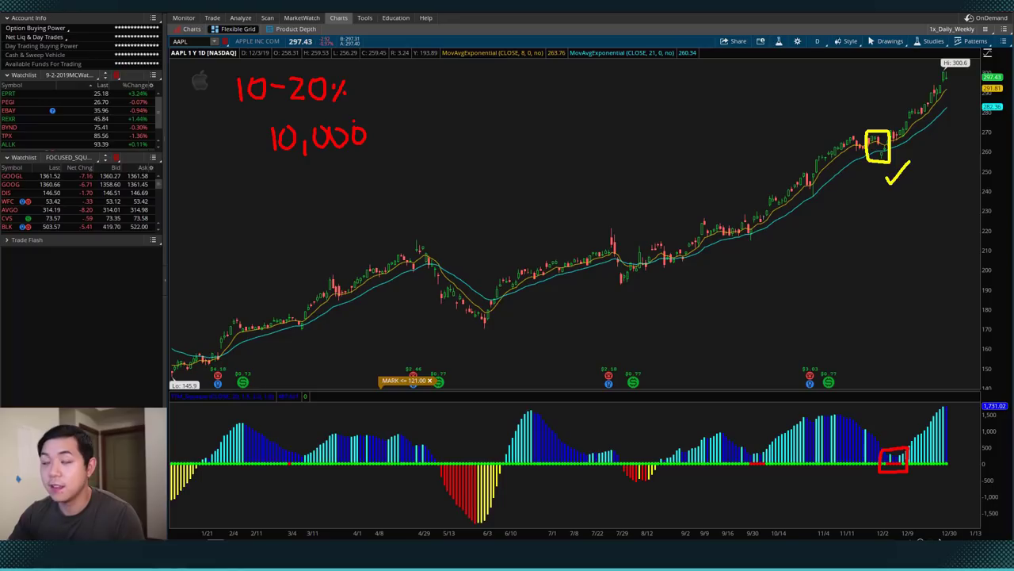
Step: Handwrite "$1500" in red beside the 10,000 figure and clear all annotations
mouse_move(450, 125)
mouse_down()
mouse_move(450, 145)
mouse_move(462, 143)
mouse_up()
mouse_move(486, 126)
mouse_down()
mouse_move(480, 136)
mouse_move(505, 125)
mouse_up()
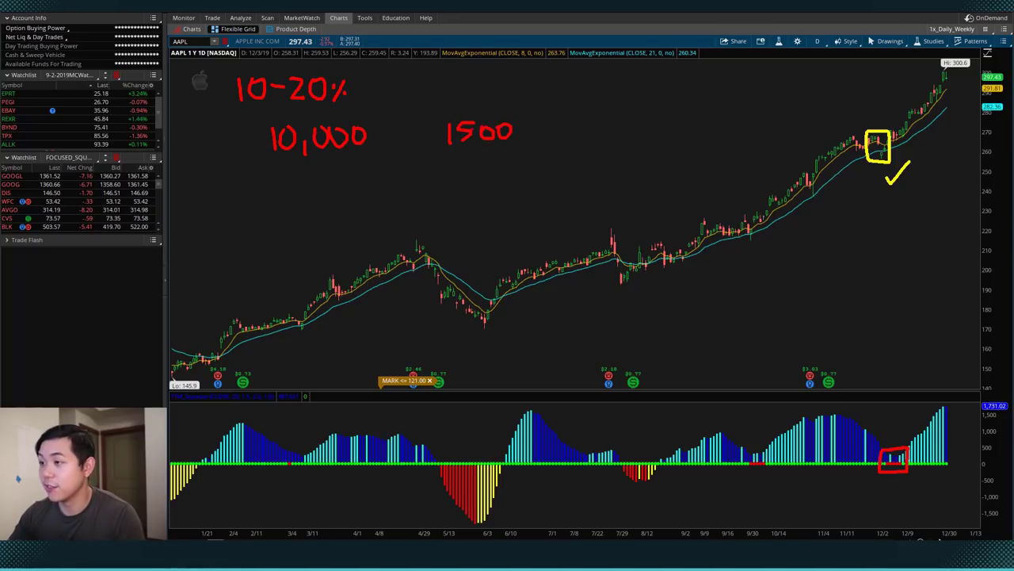
drag(433, 125, 426, 145)
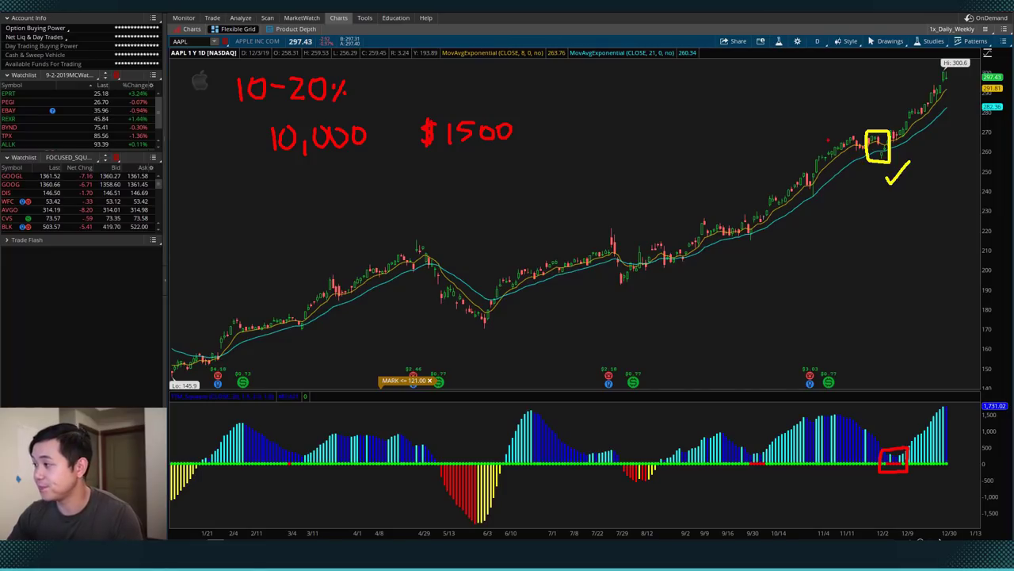
key(Escape)
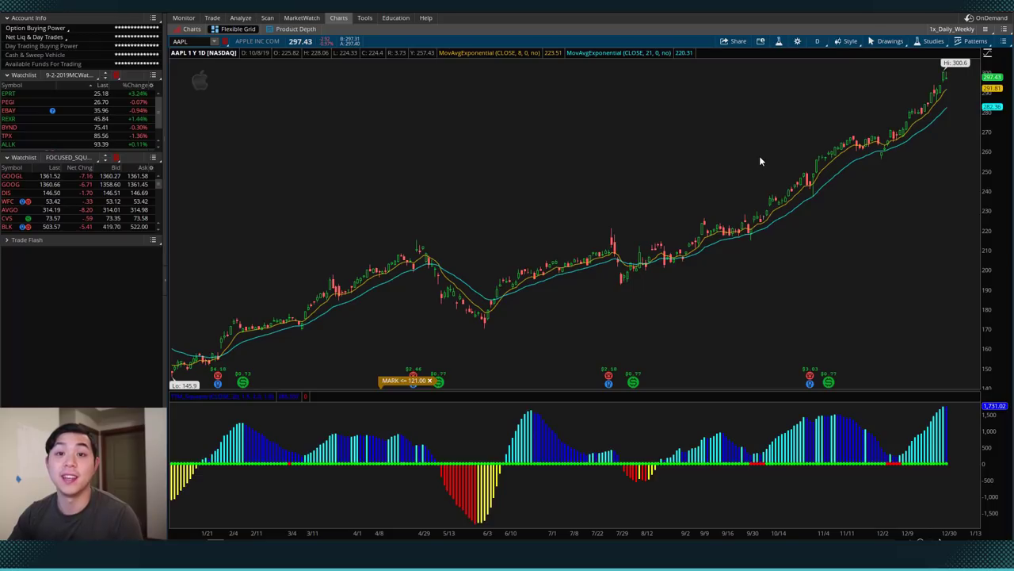
Step: Add the ATR study to the chart as a lower study with its 14, WILDERS settings
click(935, 41)
click(908, 87)
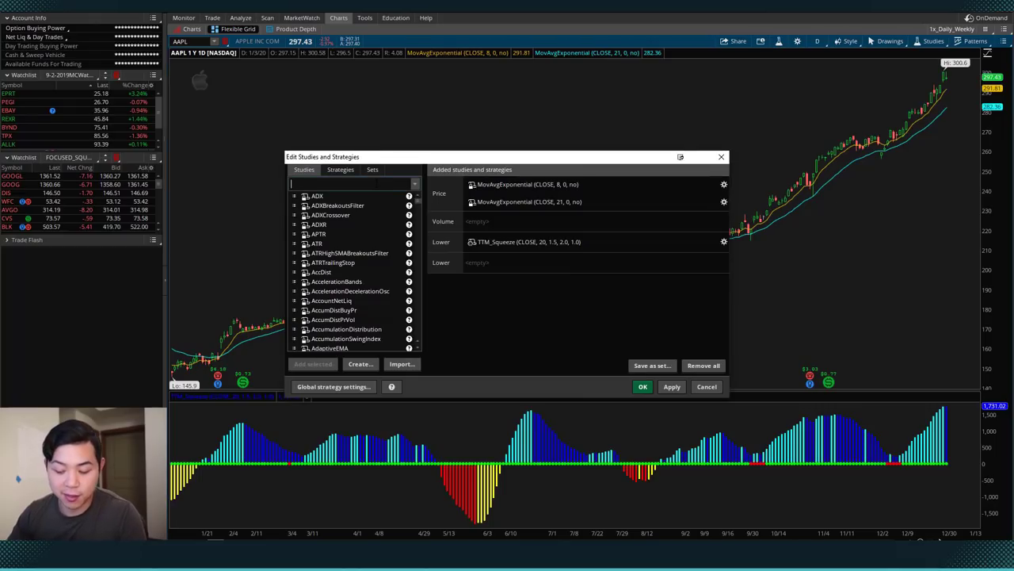
text(atr)
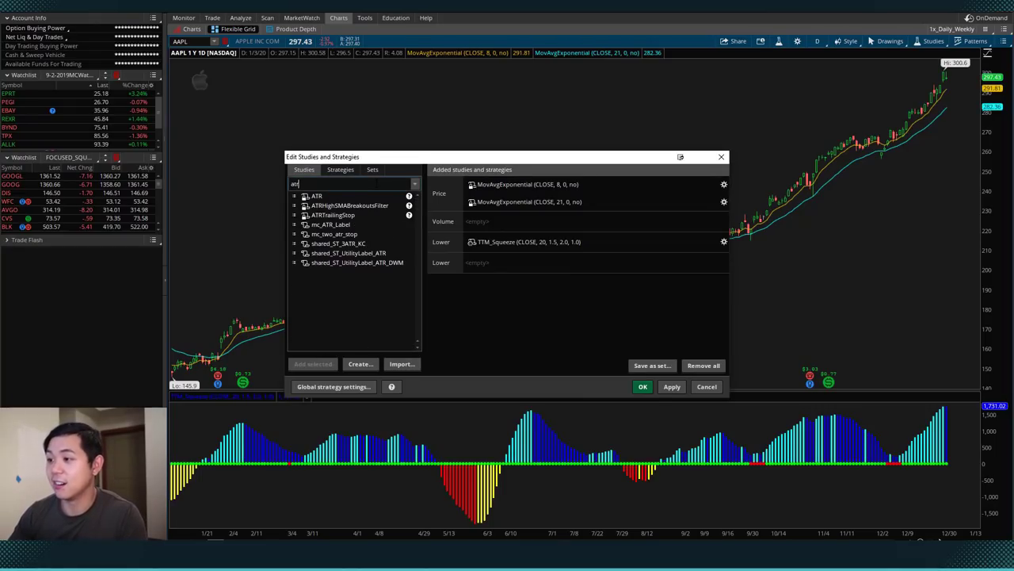
double_click(373, 198)
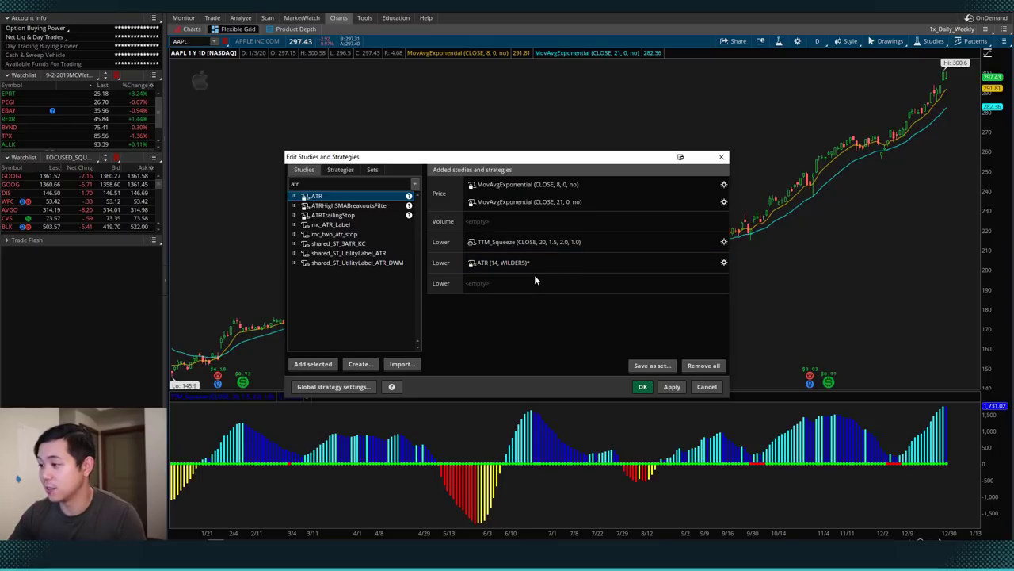
click(671, 386)
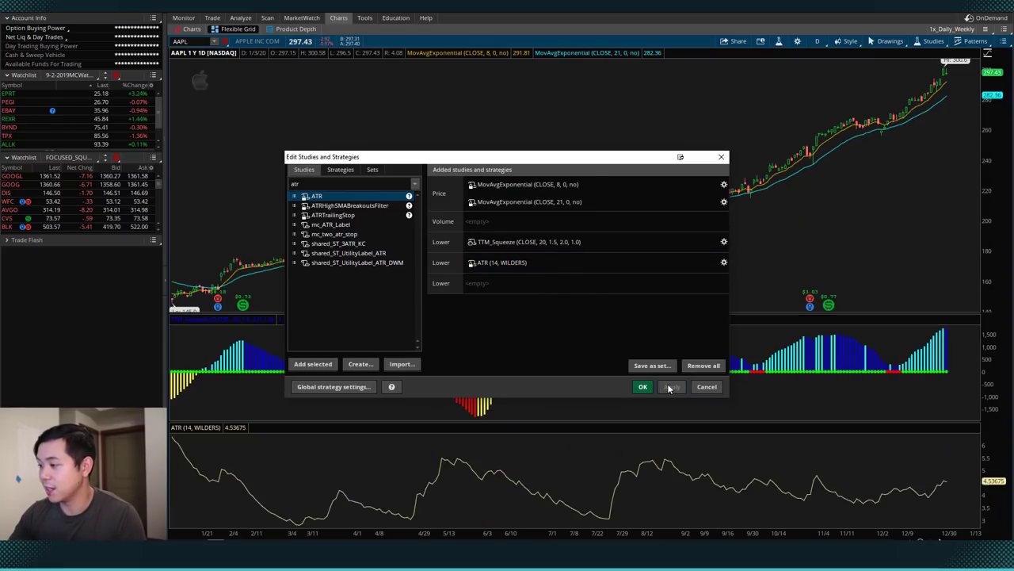
click(642, 387)
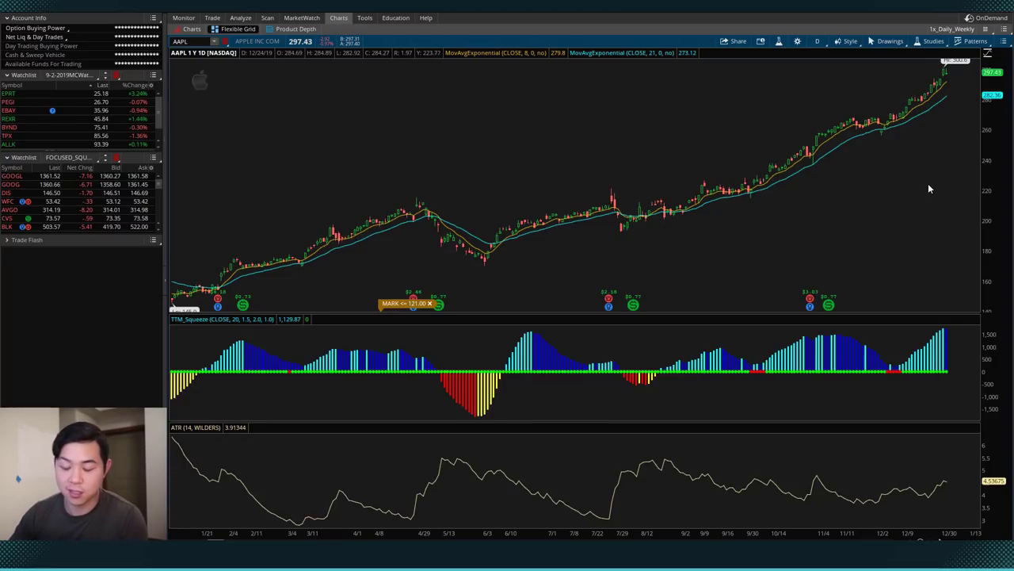
Step: Underline the price low near 12/2, handwrite "262", "9", "253" and "271" in red, and clear all annotations
mouse_move(272, 89)
mouse_down()
mouse_move(280, 86)
mouse_move(287, 106)
mouse_move(321, 102)
mouse_up()
drag(869, 143, 889, 143)
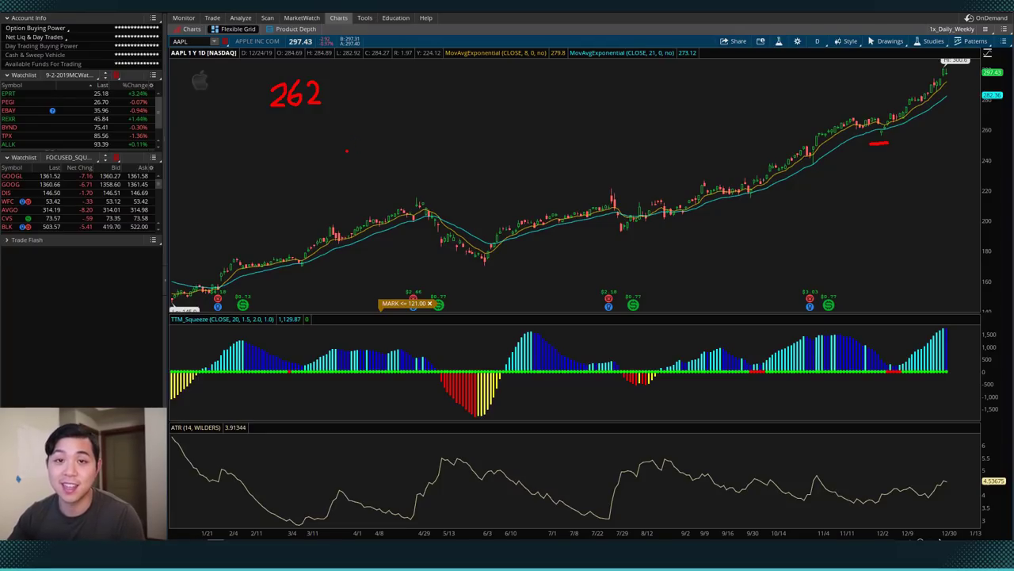
mouse_move(420, 120)
mouse_down()
mouse_move(421, 111)
mouse_move(432, 138)
mouse_up()
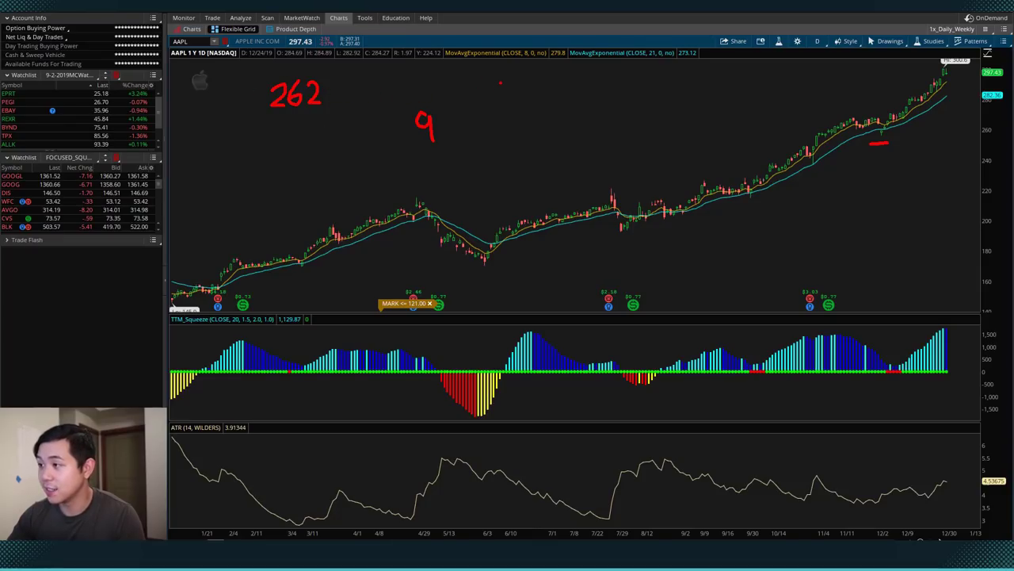
mouse_move(499, 82)
mouse_down()
mouse_move(515, 101)
mouse_move(517, 89)
mouse_move(523, 99)
mouse_move(548, 82)
mouse_move(542, 100)
mouse_up()
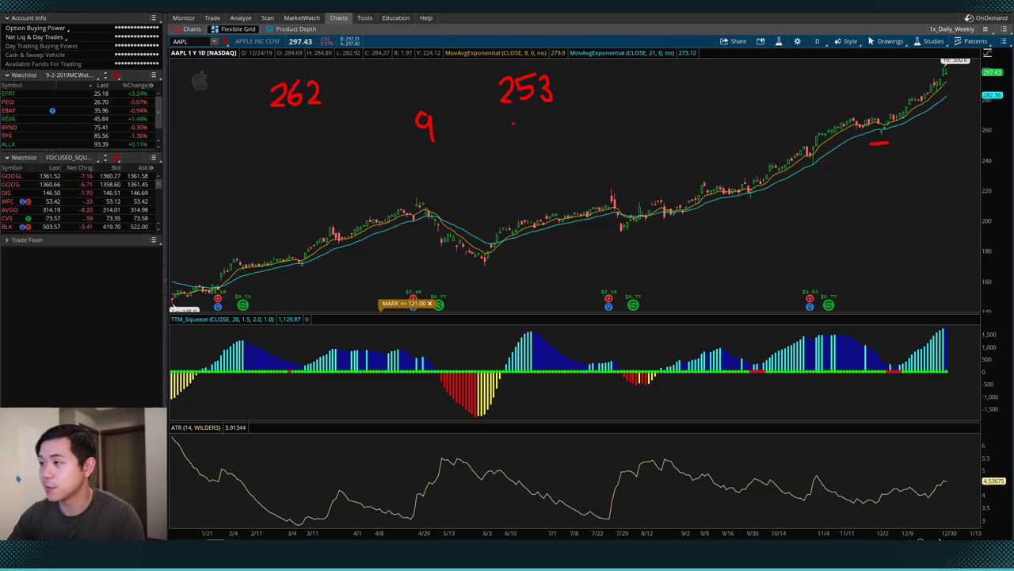
mouse_move(509, 117)
mouse_down()
mouse_move(520, 139)
mouse_move(535, 118)
mouse_move(529, 139)
mouse_move(550, 134)
mouse_up()
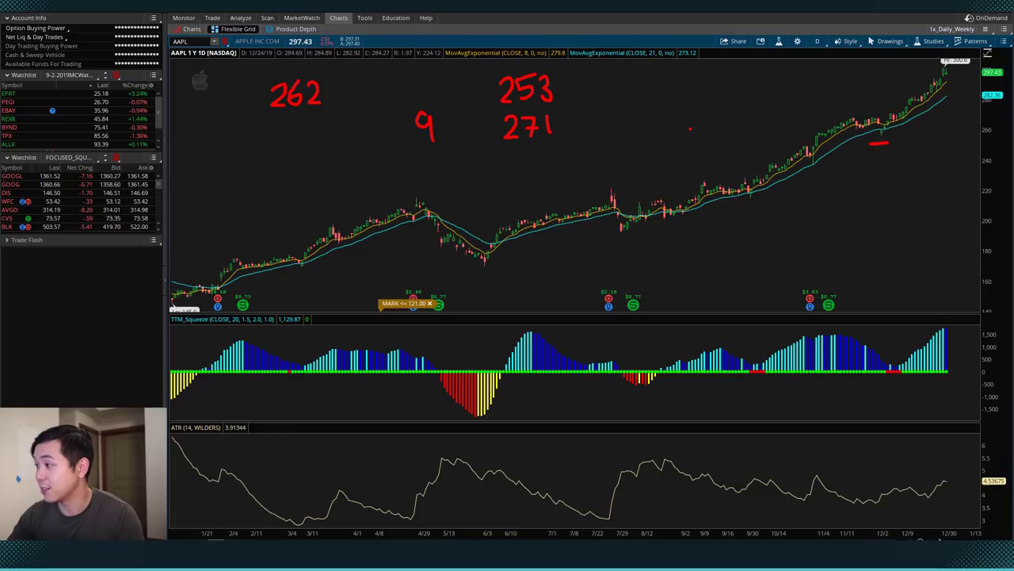
key(Escape)
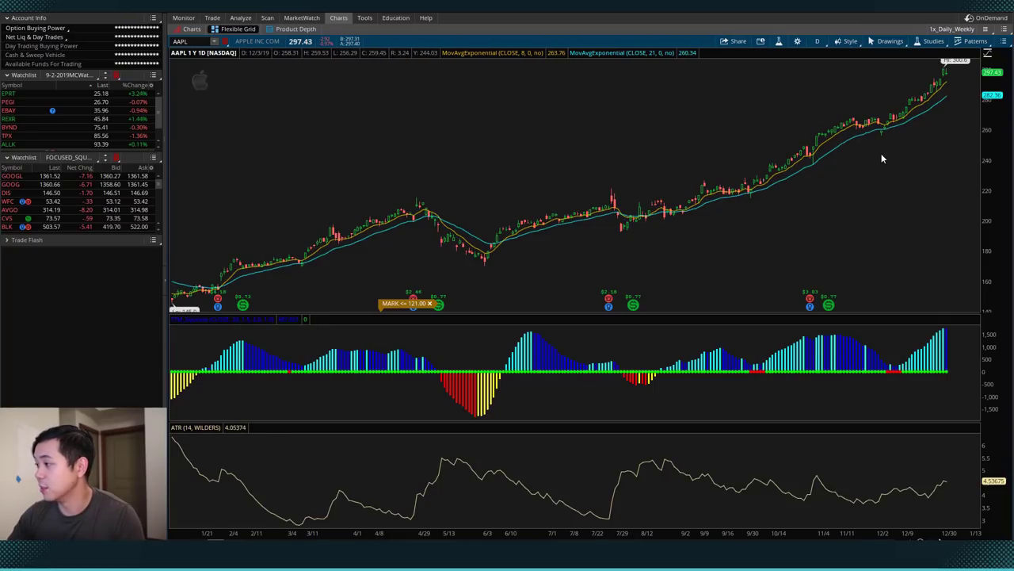
Step: Create an AAPL price alert for the mark at or below 263
right_click(882, 158)
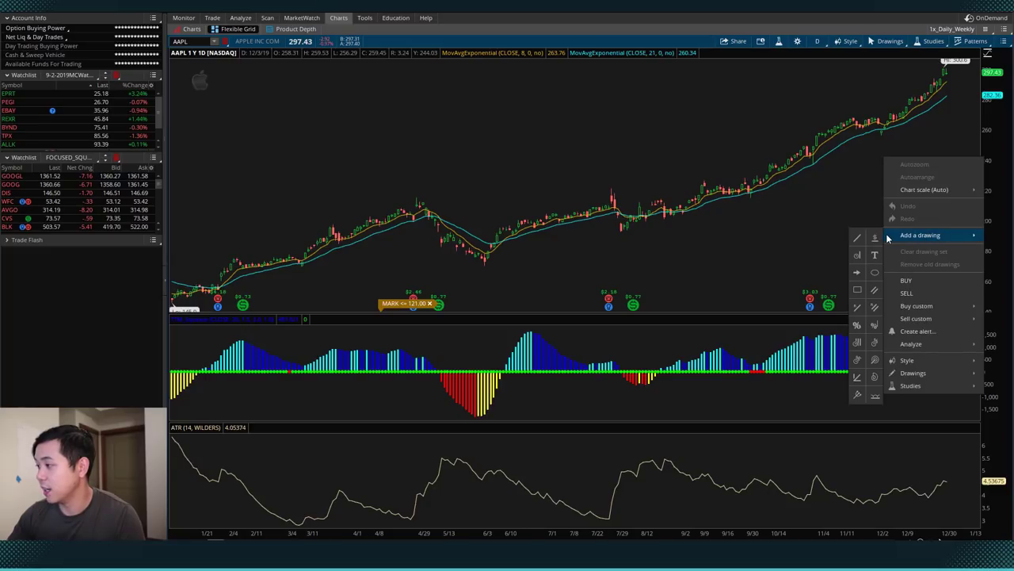
click(918, 331)
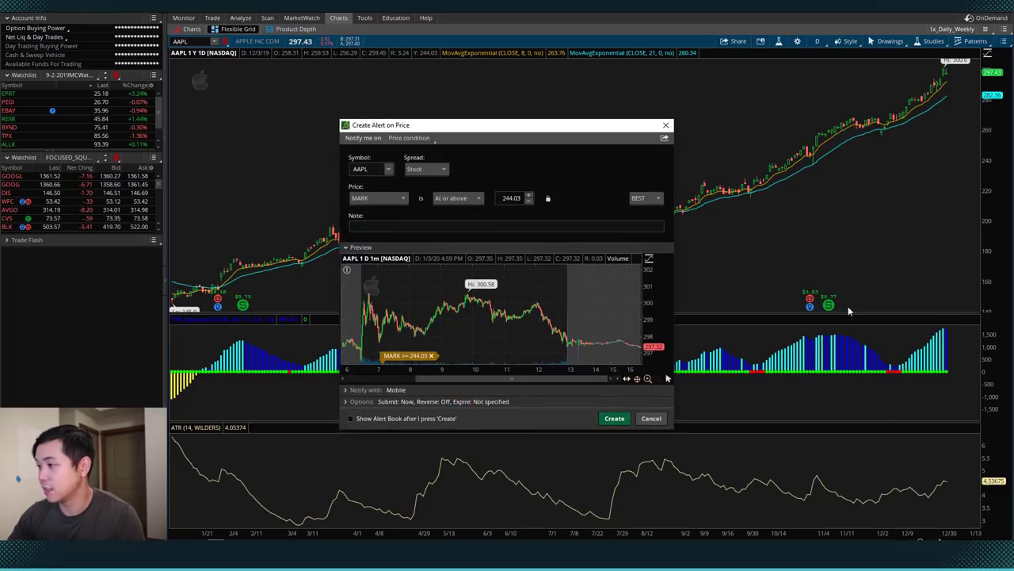
double_click(509, 199)
text(263)
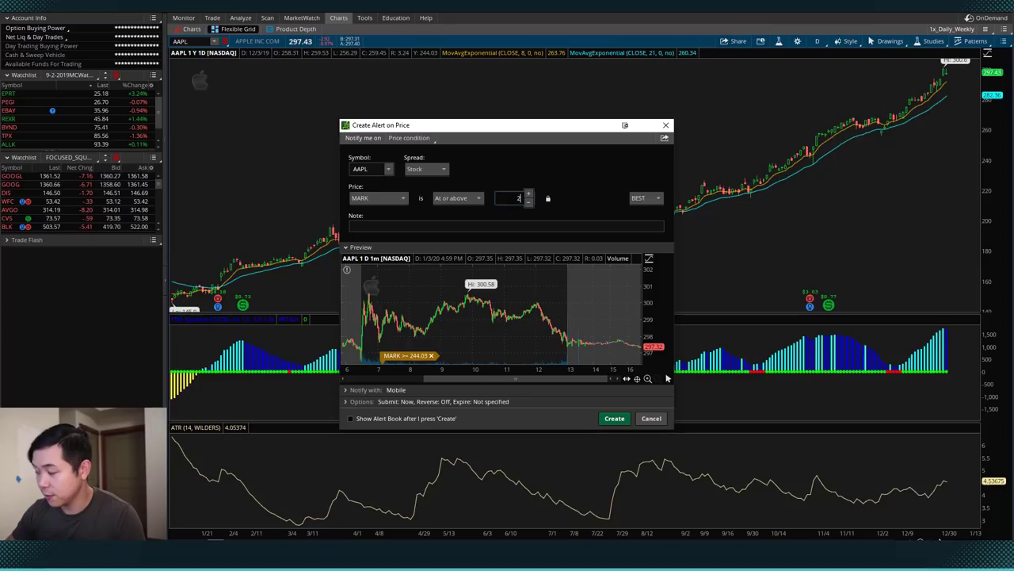
click(476, 198)
click(451, 226)
click(614, 418)
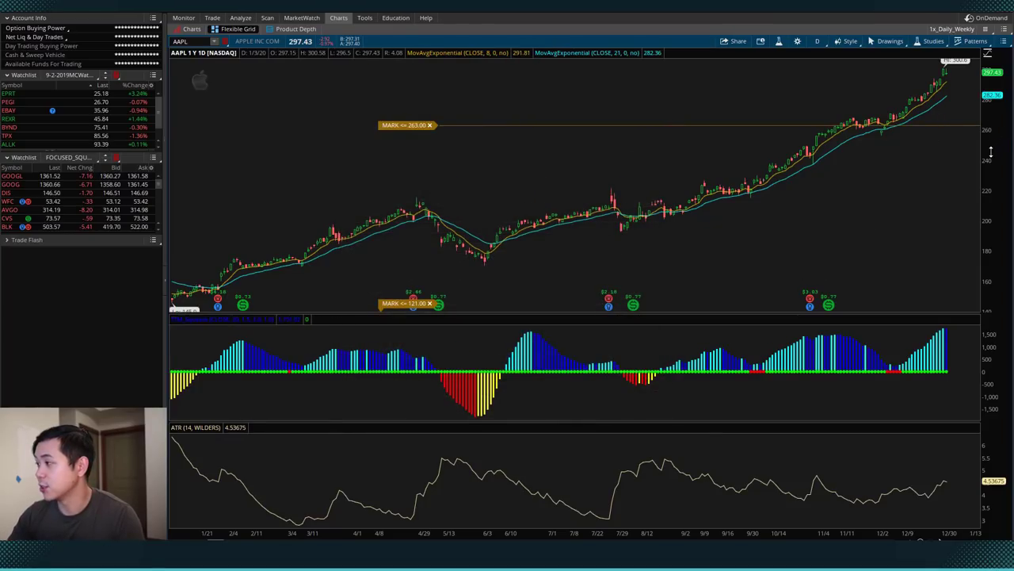
Step: Change the 263 price alert so it triggers at or below 253
right_click(426, 130)
click(457, 149)
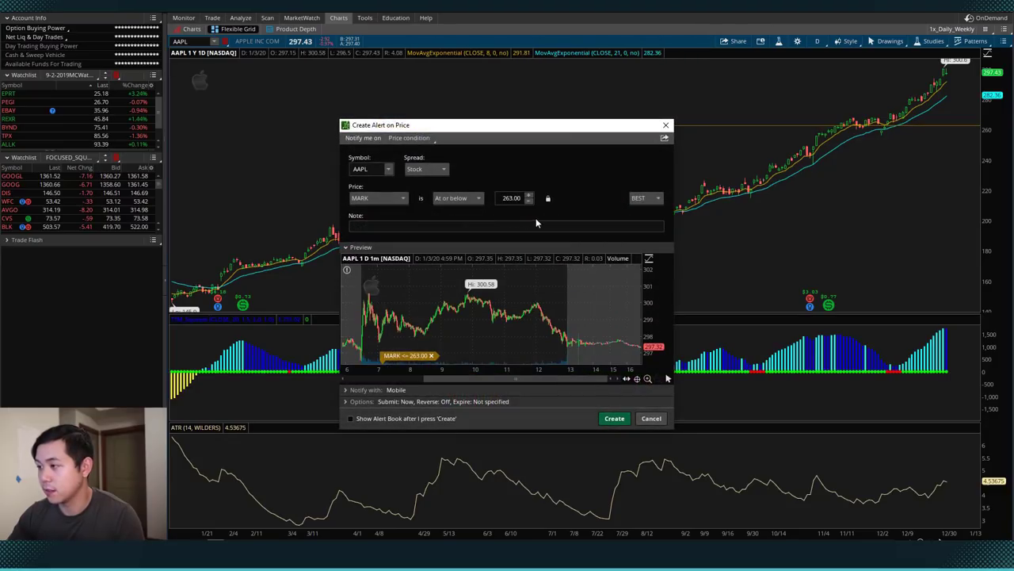
text(253)
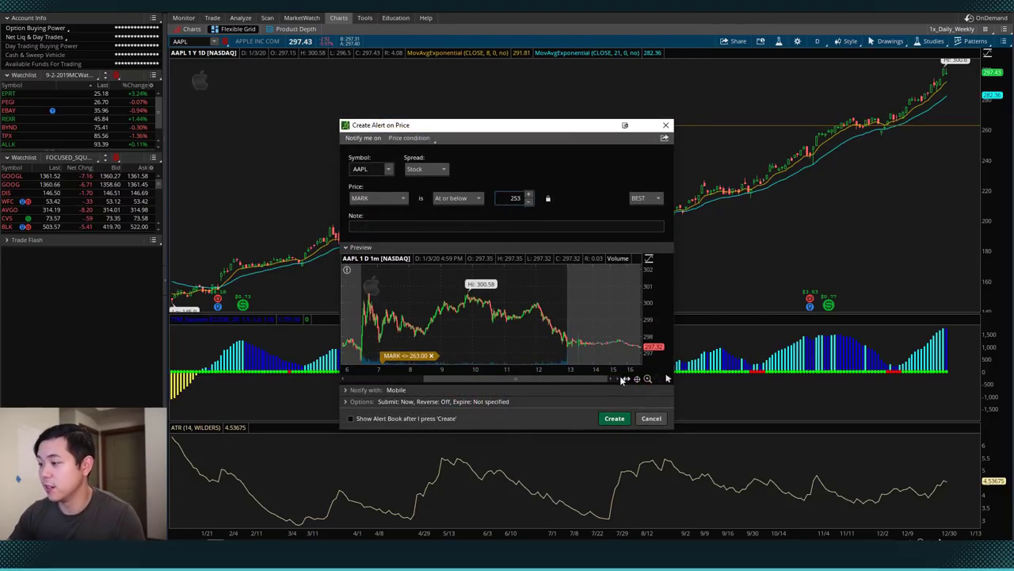
click(614, 417)
Step: Create a second AAPL price alert for the mark at or below 271
drag(987, 159, 986, 137)
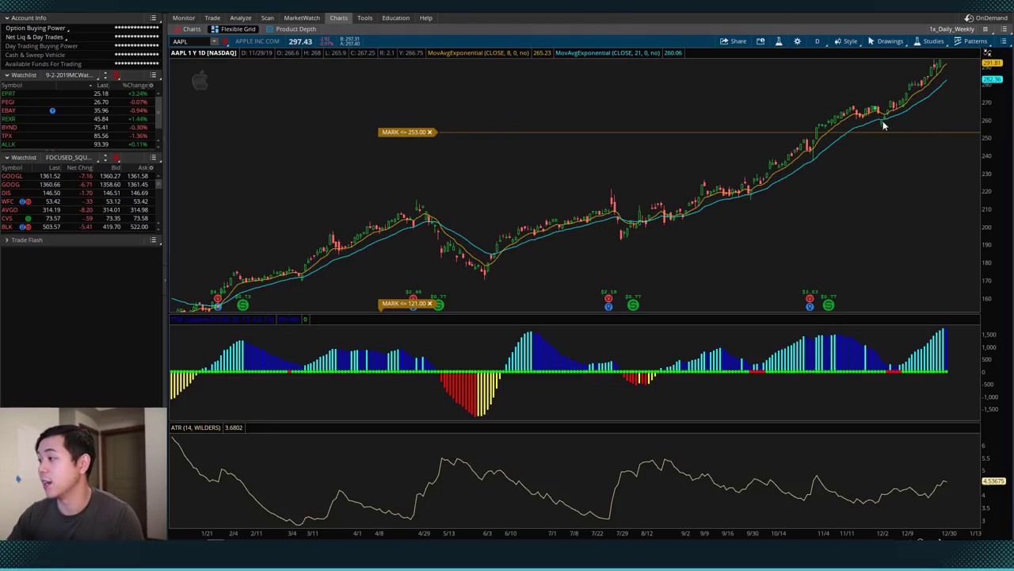
drag(990, 135, 990, 174)
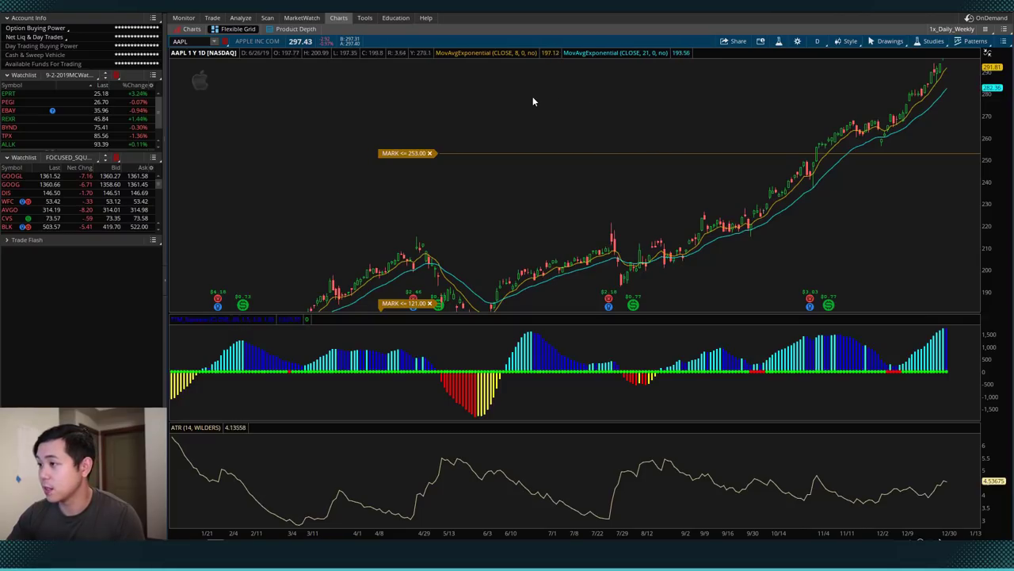
right_click(584, 94)
click(615, 267)
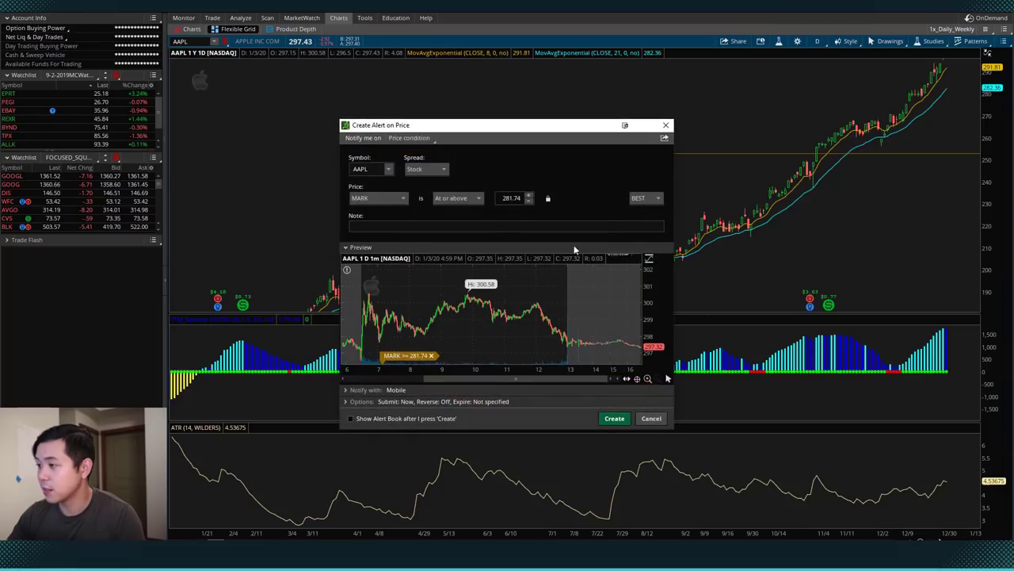
double_click(511, 198)
text(271)
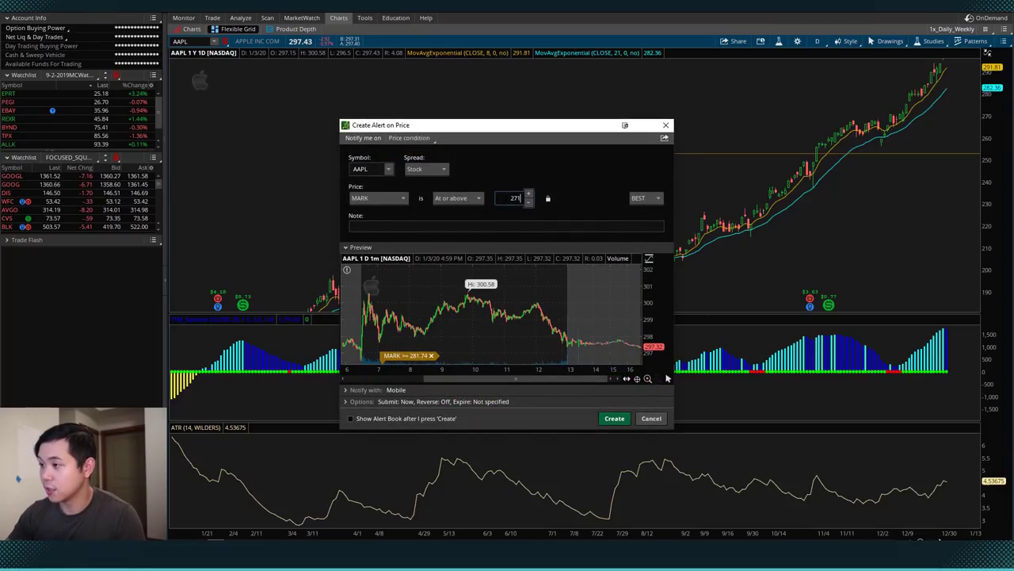
click(614, 418)
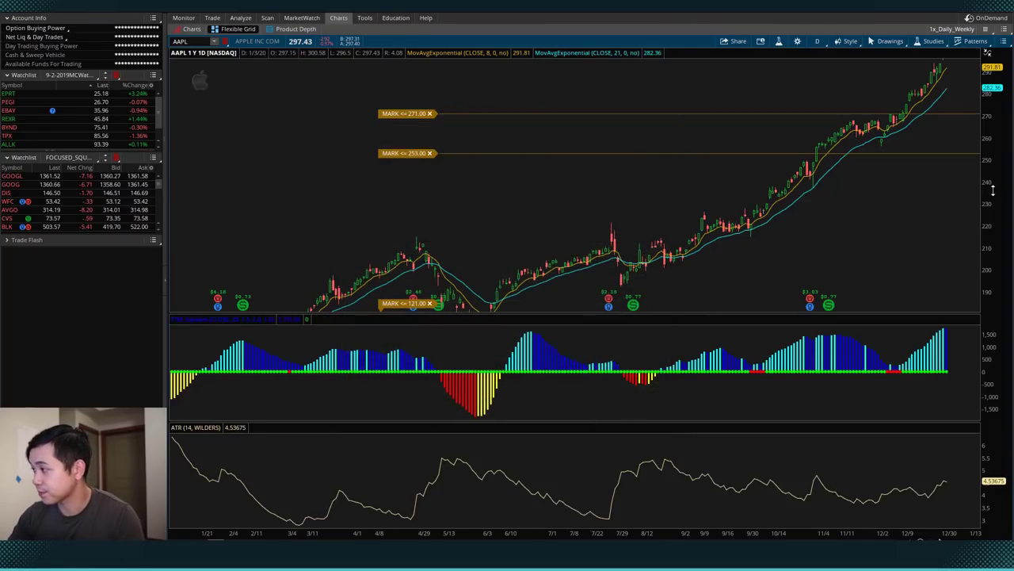
Step: Underline the candles near 12/2 in red, handwrite "50%", draw a rising arrow along the December rally, and clear all annotations
drag(990, 167, 909, 136)
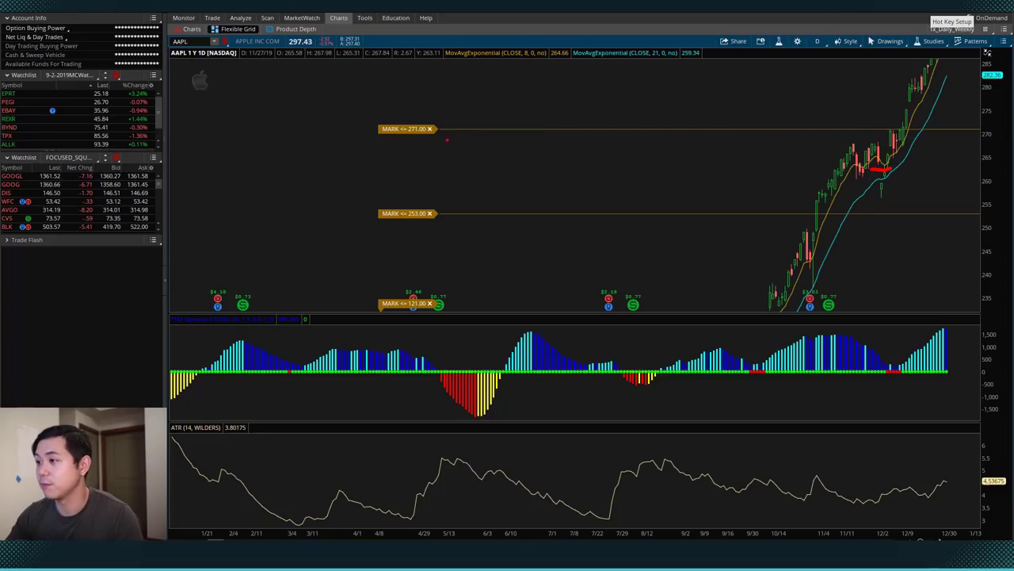
mouse_move(468, 136)
mouse_down()
mouse_move(451, 136)
mouse_move(454, 152)
mouse_move(479, 139)
mouse_move(490, 151)
mouse_up()
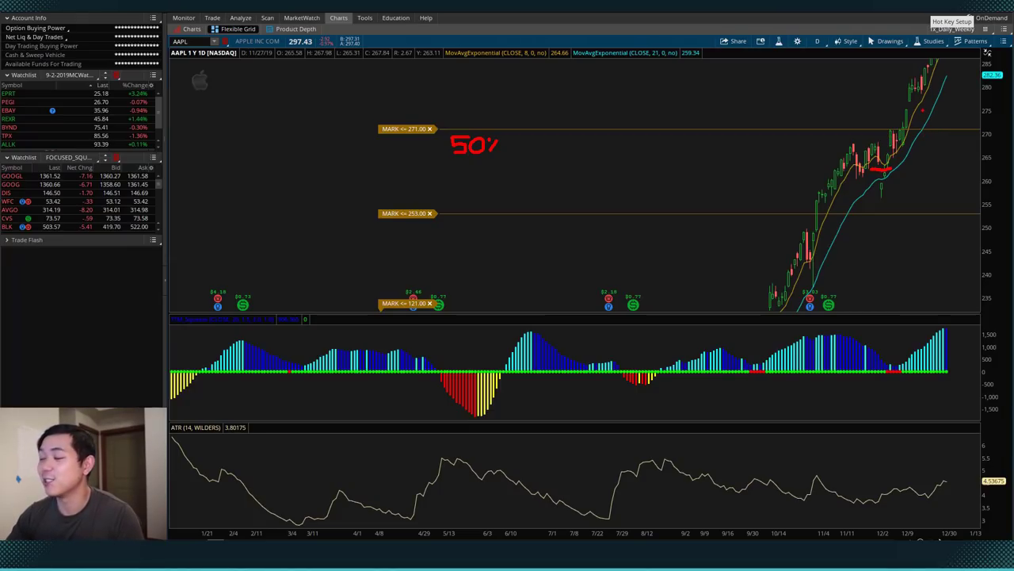
drag(932, 141, 946, 79)
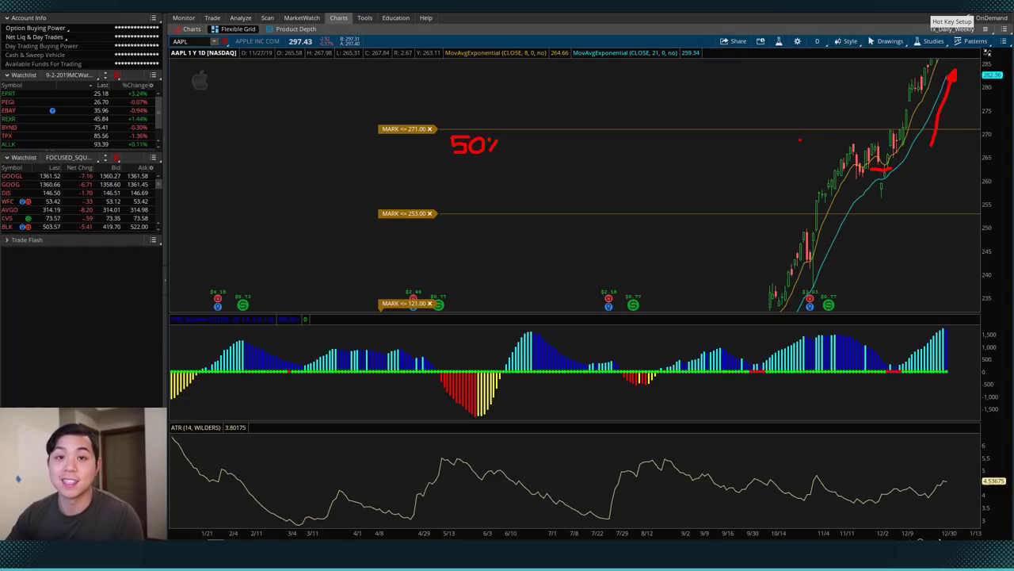
key(Escape)
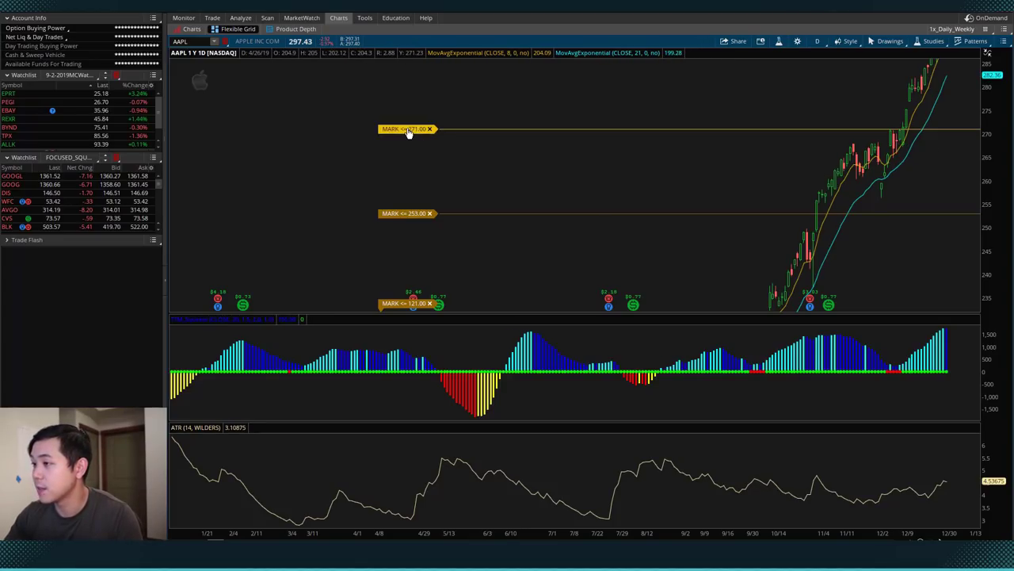
Step: Lower the upper price alert line to 267.74 and raise it back to 270.90
drag(408, 132, 409, 150)
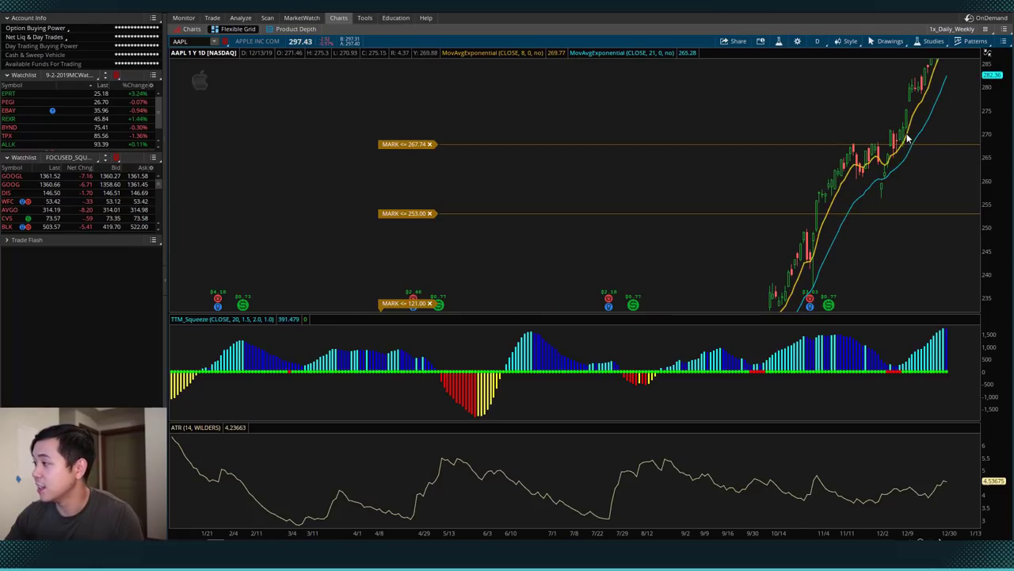
drag(416, 145, 420, 133)
click(893, 48)
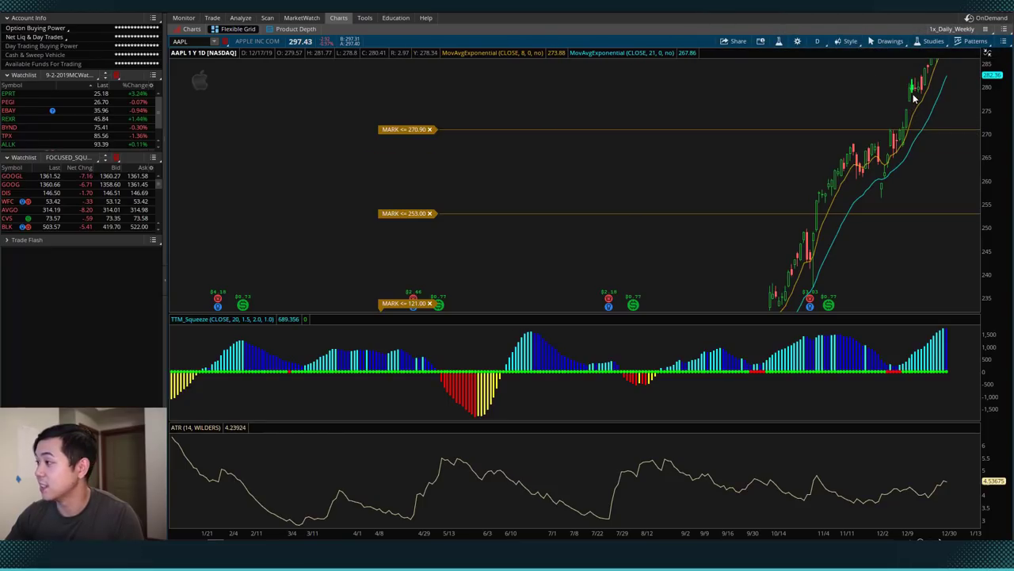
Step: Trail the upper AAPL price alert up along the December rally to 276.77, 278.57 and about 290, replacing the alert each time
drag(418, 129, 425, 106)
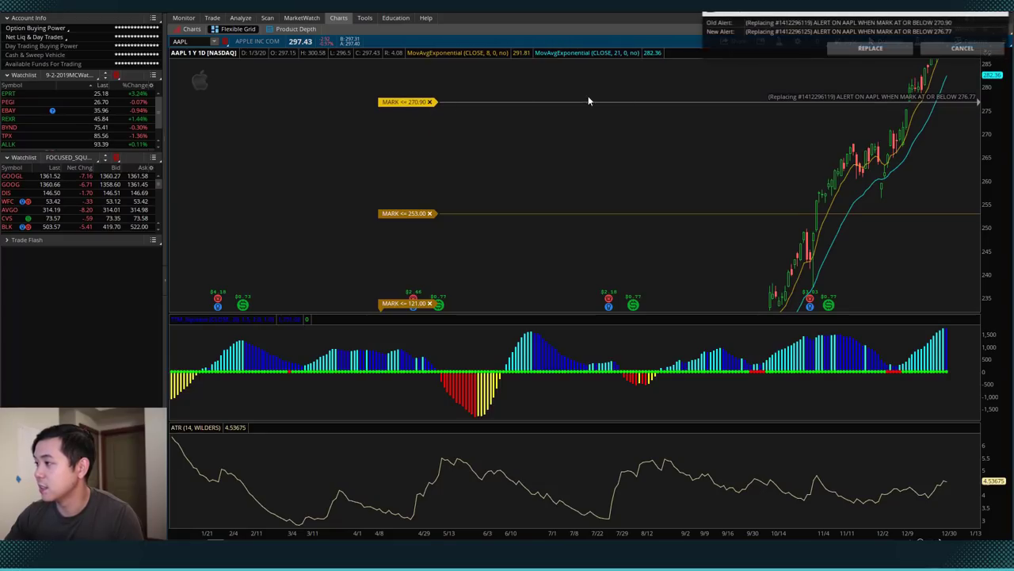
click(833, 48)
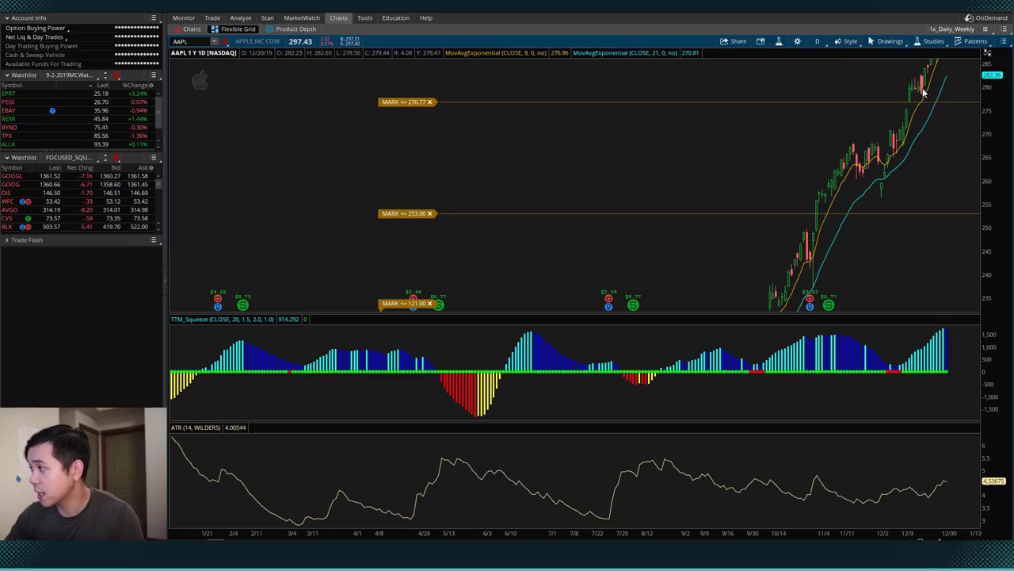
drag(420, 104, 418, 97)
click(843, 54)
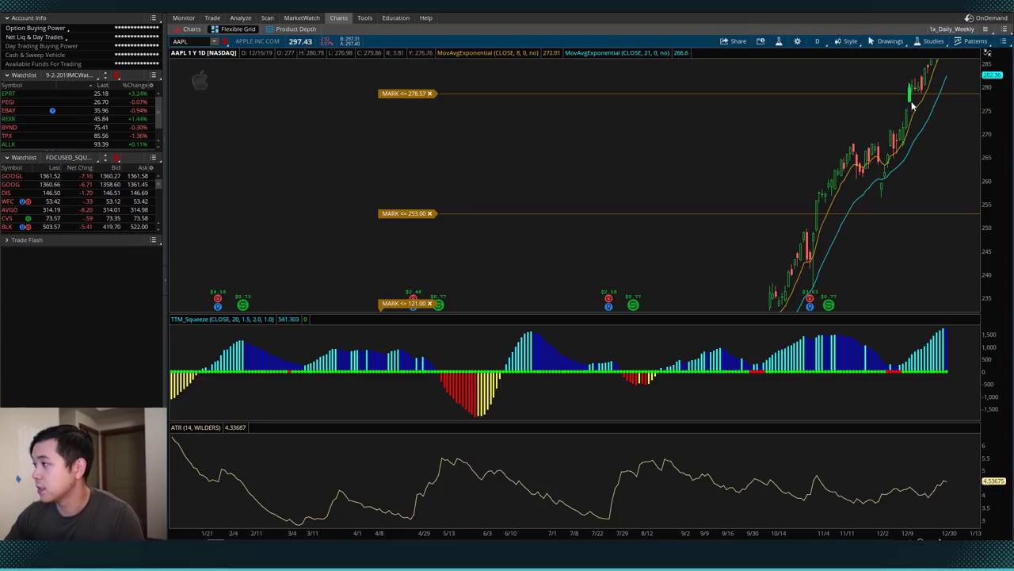
drag(1004, 80, 1000, 151)
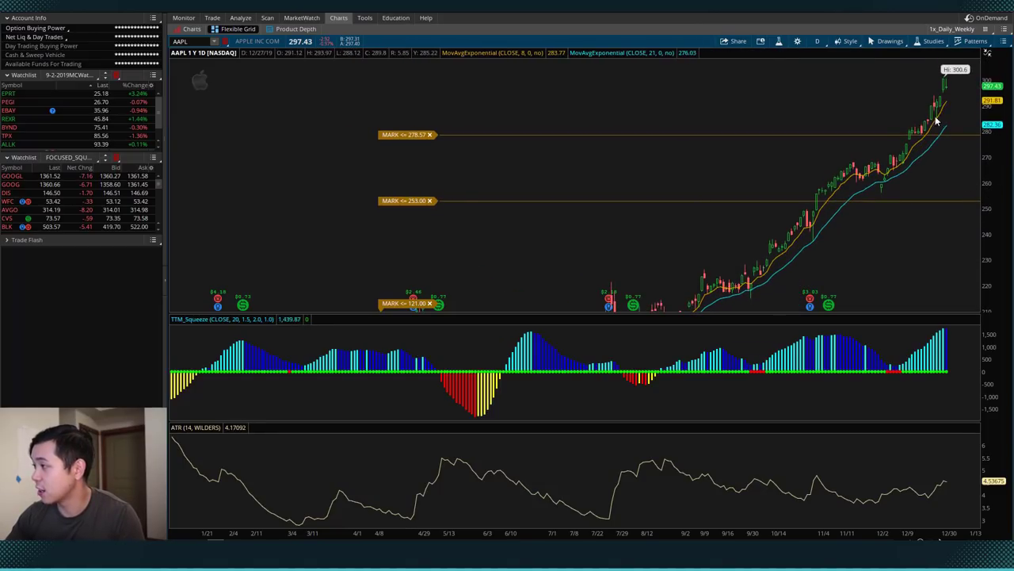
drag(404, 137, 411, 111)
click(836, 54)
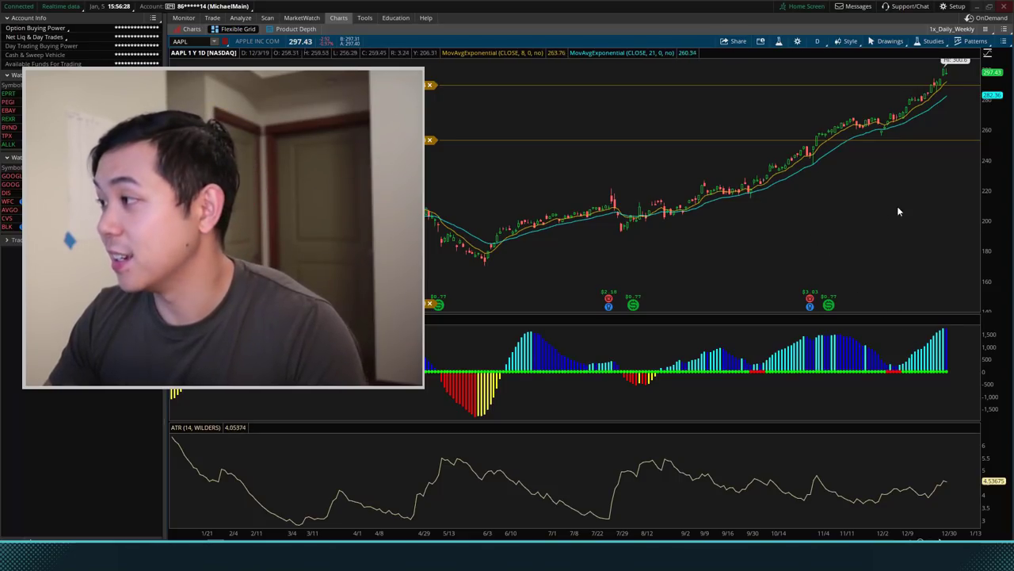
Step: Review the chart's added studies in Edit Studies and Strategies, covering the 8 and 21 exponential averages, TTM_Squeeze and ATR, and apply them
drag(990, 135, 990, 149)
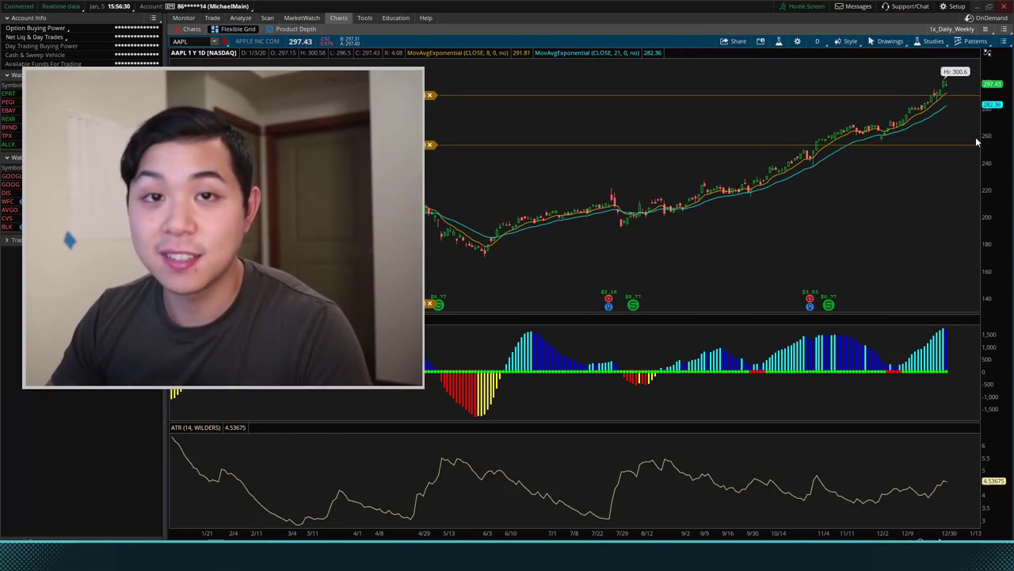
click(934, 43)
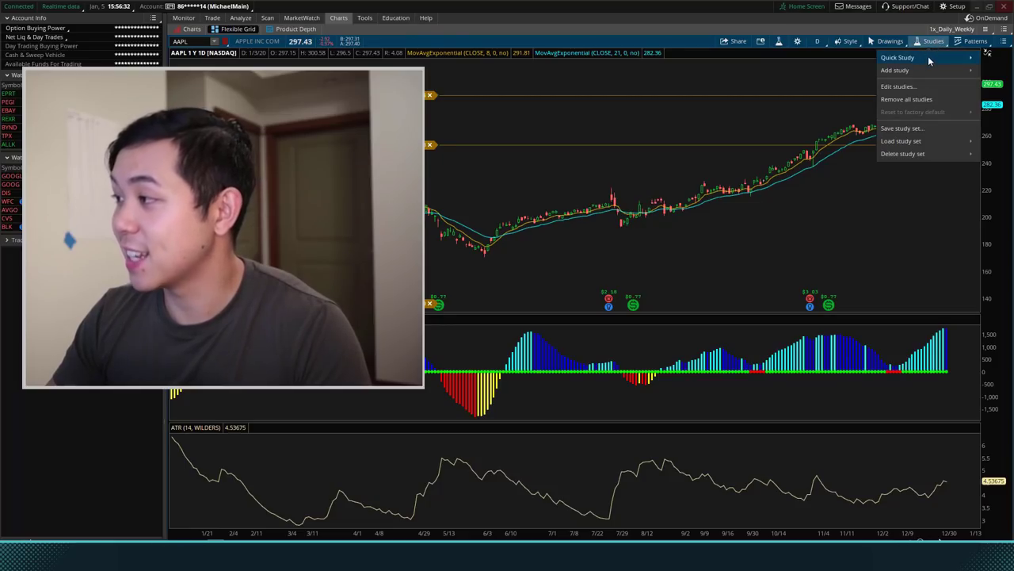
click(910, 92)
drag(625, 158, 883, 90)
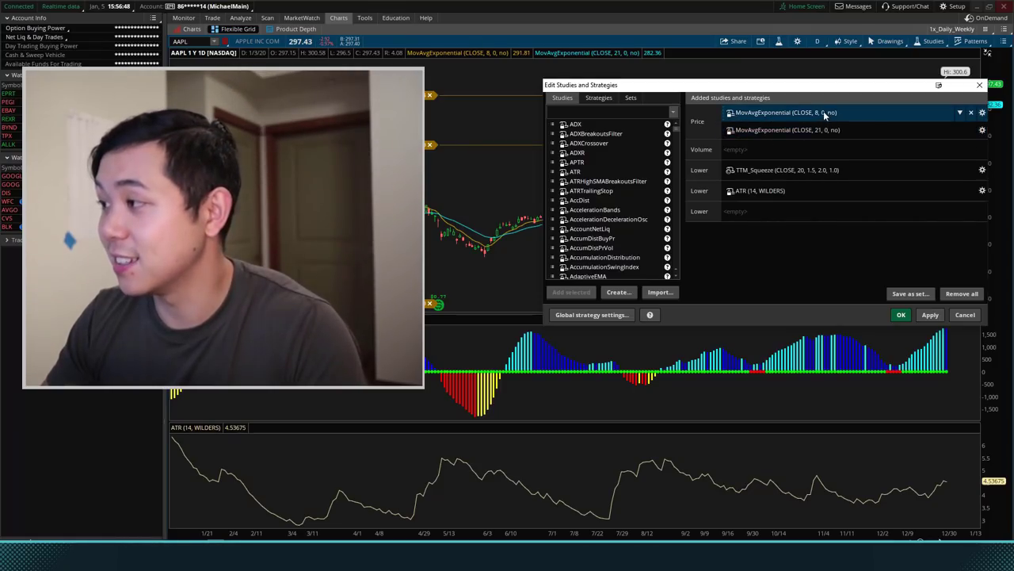
click(930, 314)
click(901, 315)
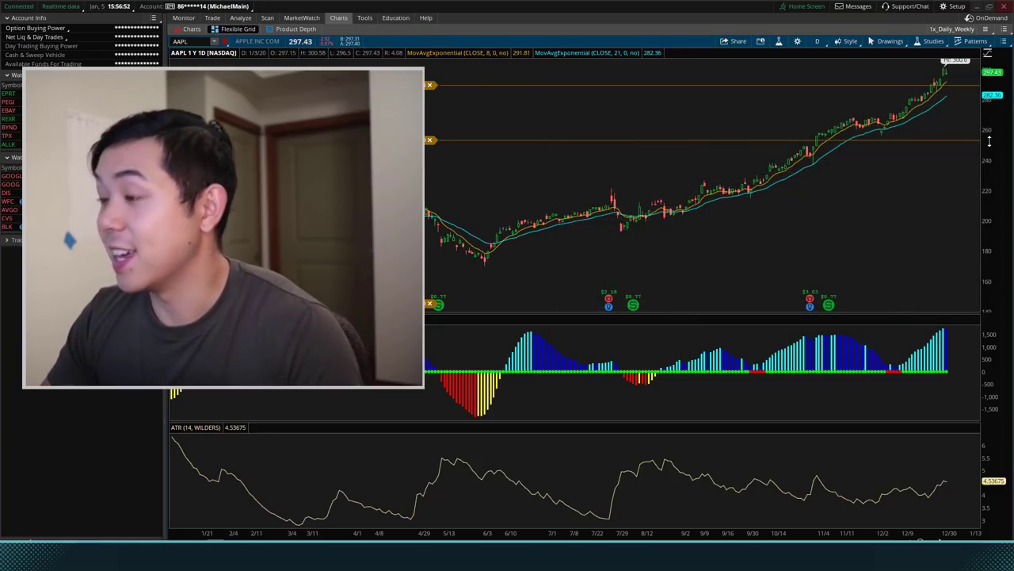